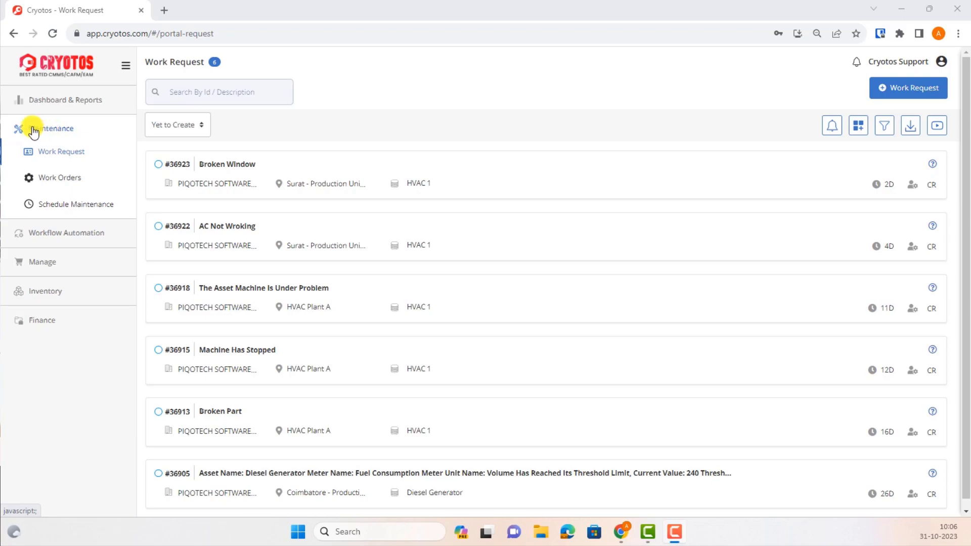
# Open the work orders list and start creating a new work order
pyautogui.click(55, 178)
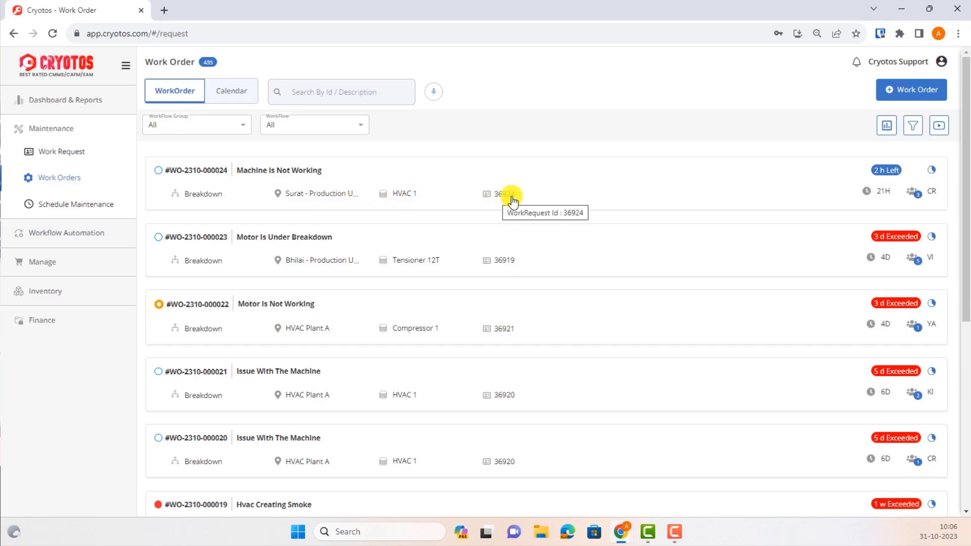
pyautogui.click(896, 99)
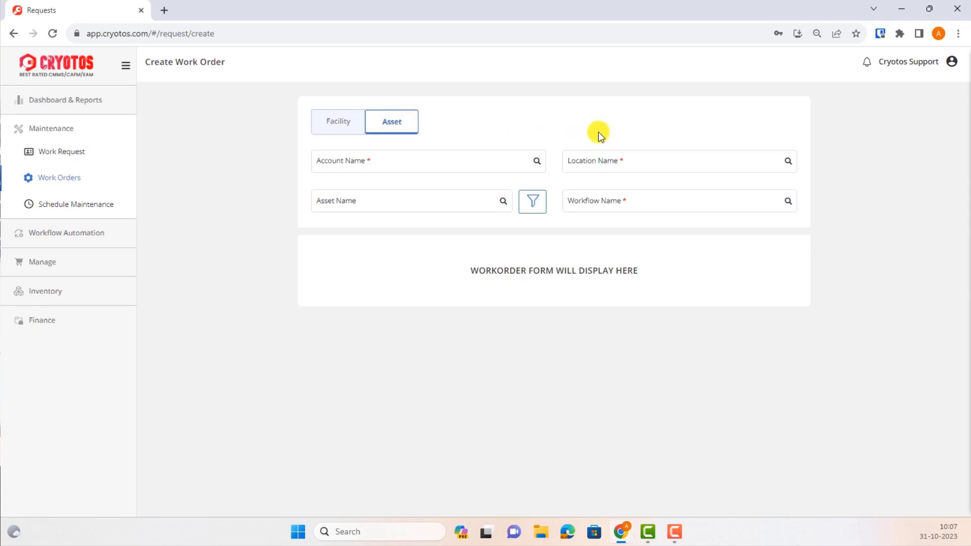
# Compare the Facility and Asset variants of the work order form, ending on Asset
pyautogui.click(343, 128)
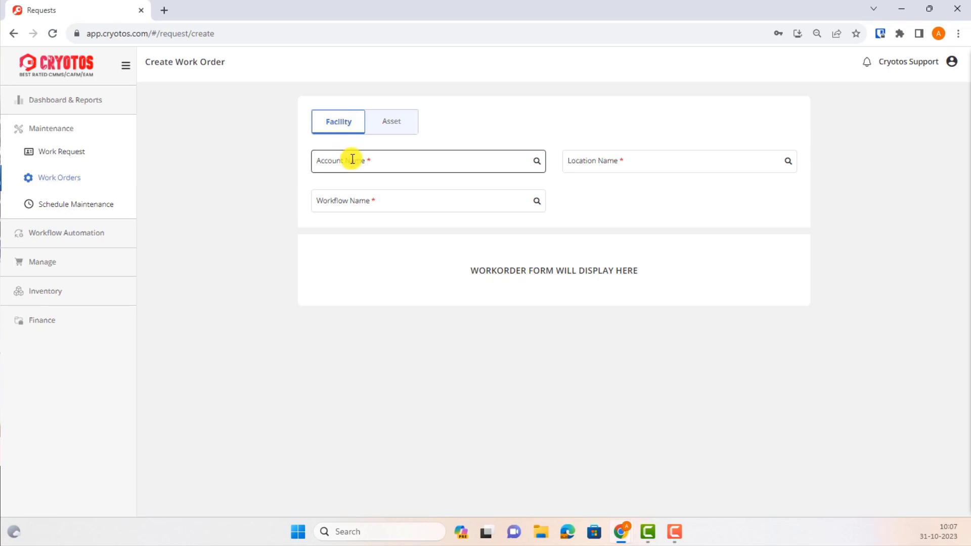
pyautogui.click(379, 131)
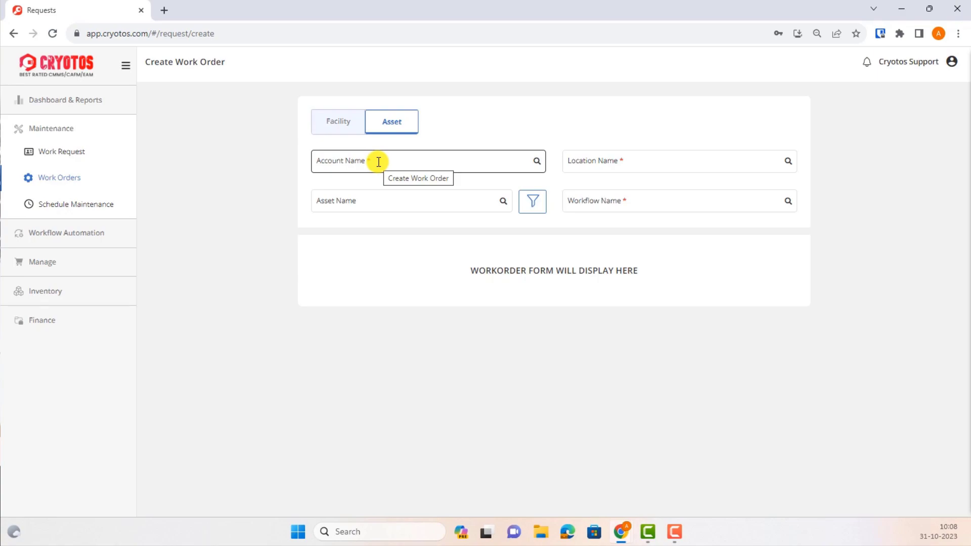
pyautogui.click(330, 131)
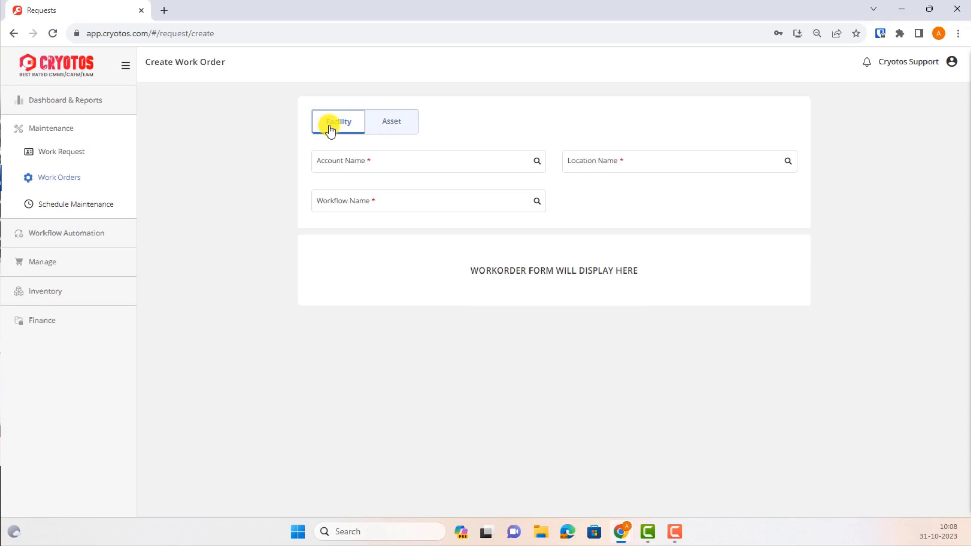
pyautogui.click(388, 122)
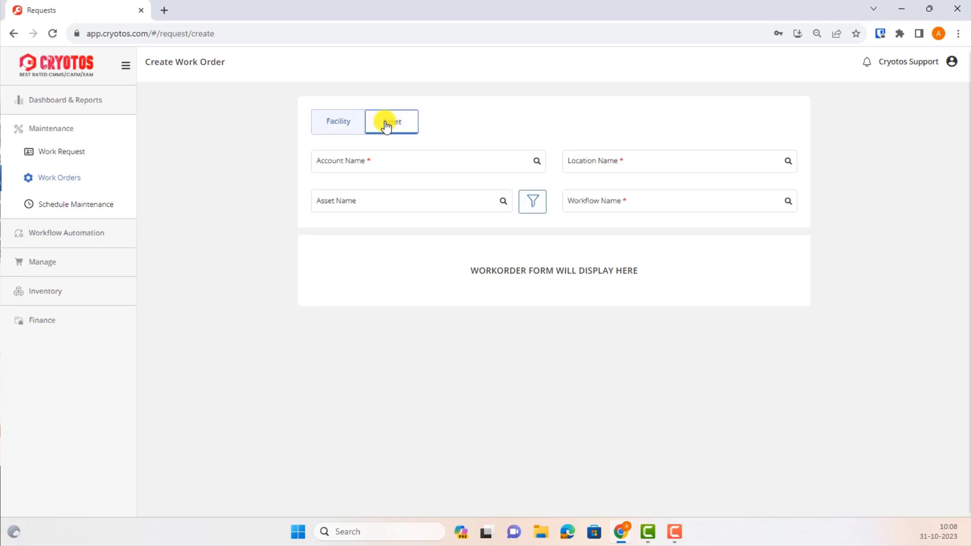
# Set the account to PIQOTECH SOFTWARE SOLUTION ( Manufacturing ) and the location to HVAC Plant A
pyautogui.click(350, 163)
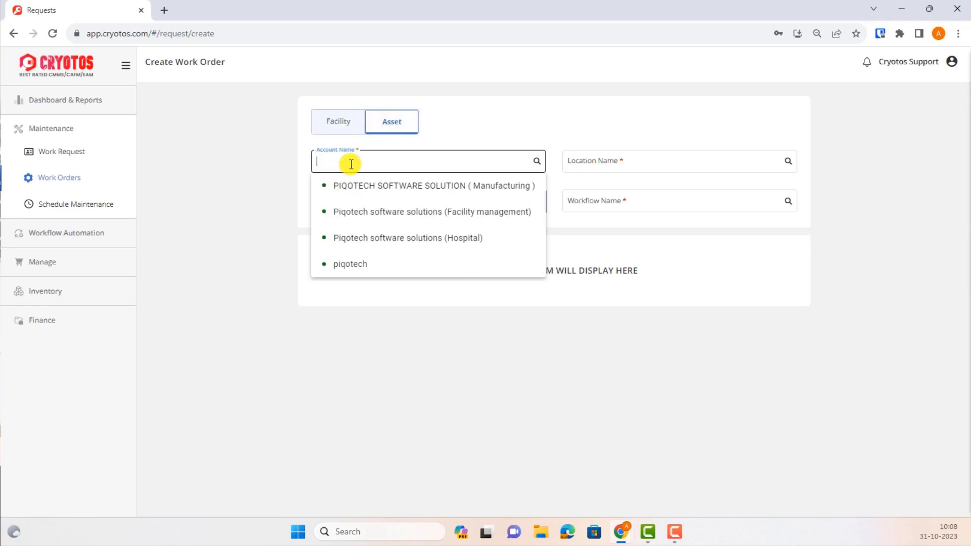
pyautogui.click(362, 187)
pyautogui.click(574, 163)
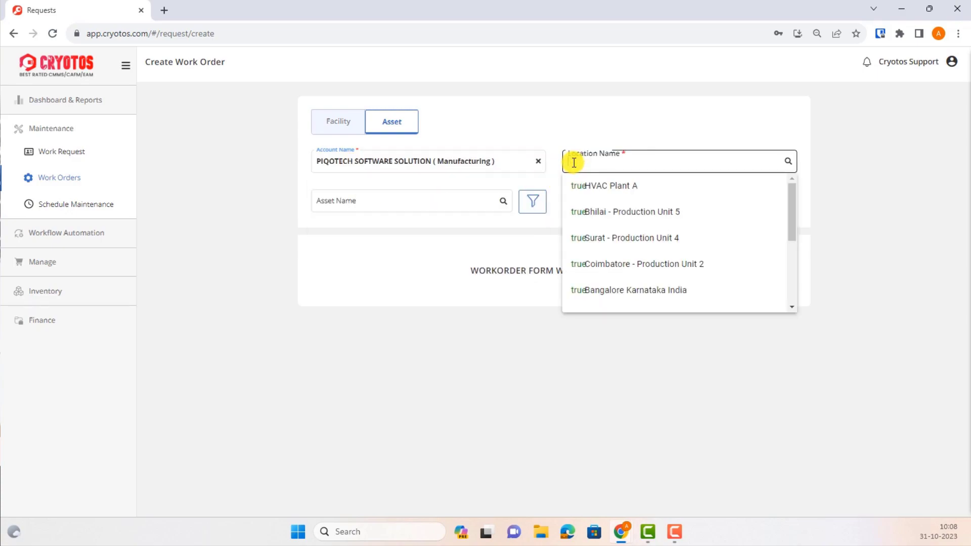
pyautogui.click(587, 184)
# Choose Chiller as the asset and Breakdown as the workflow for the work order
pyautogui.click(459, 199)
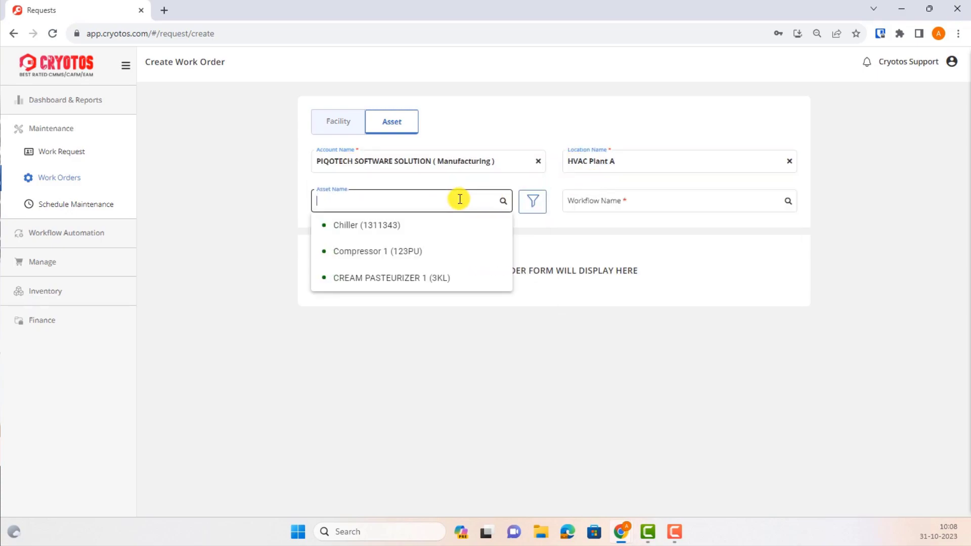
pyautogui.click(437, 225)
pyautogui.click(590, 200)
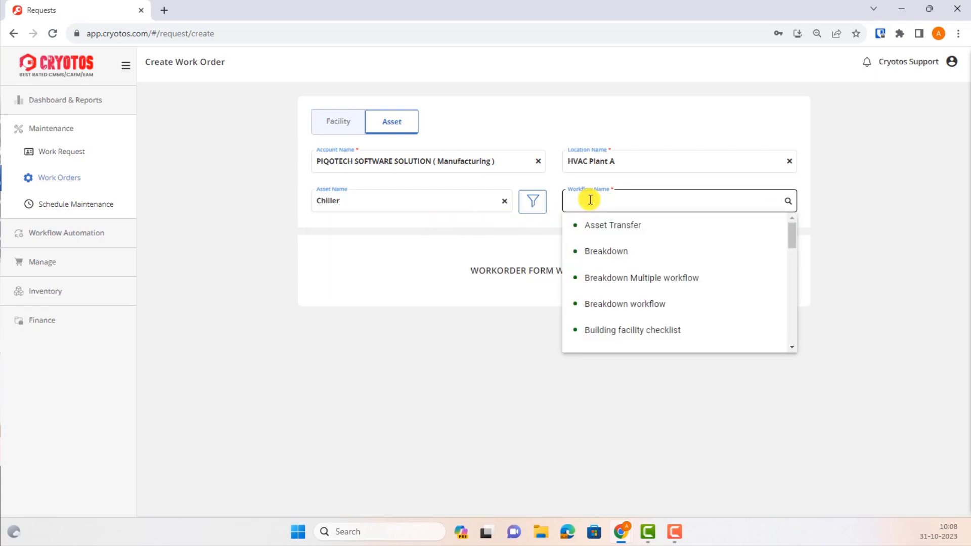
pyautogui.click(606, 252)
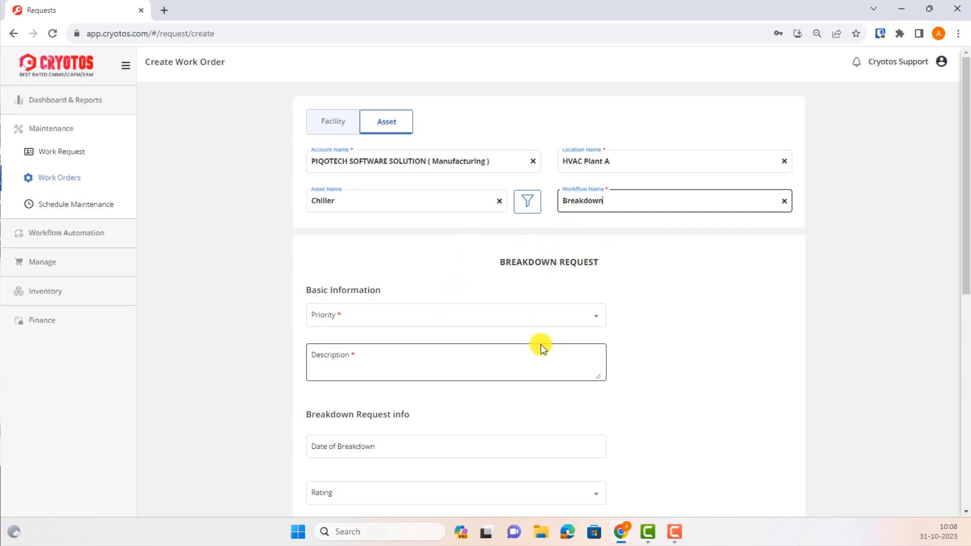
# Look through the Breakdown Request form's fields, from the basic information to the attachments and the parts and labour options
pyautogui.scroll(-1, 541, 344)
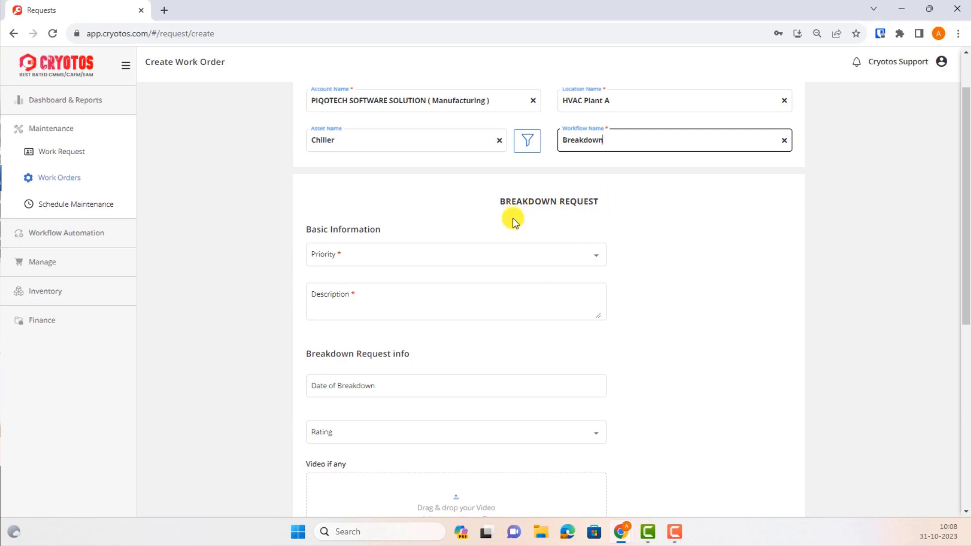
pyautogui.scroll(-2, 516, 408)
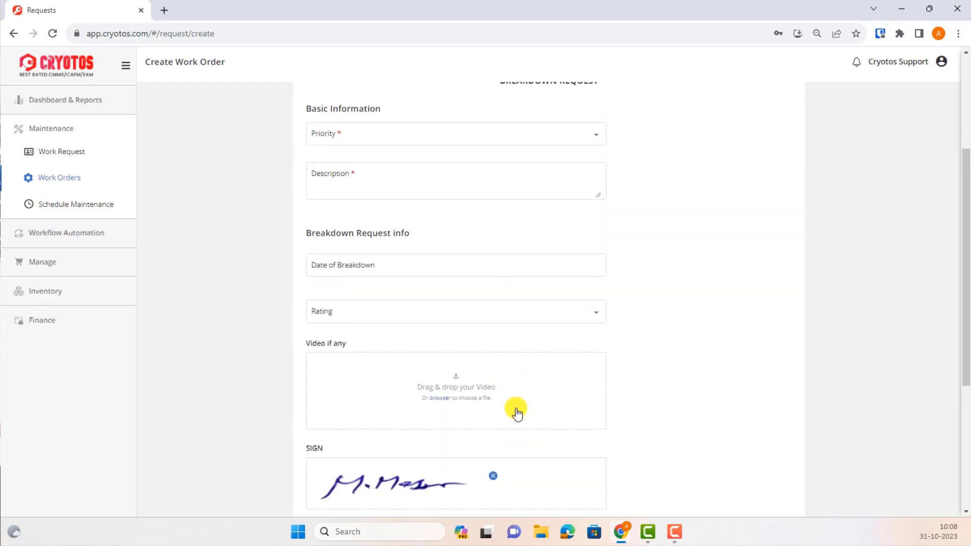
pyautogui.scroll(2, 514, 349)
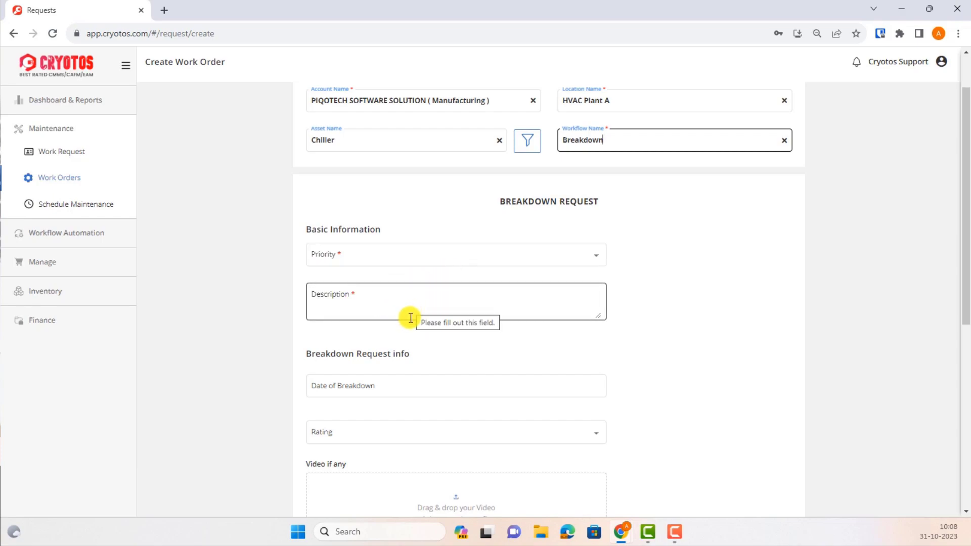
pyautogui.scroll(-3, 407, 319)
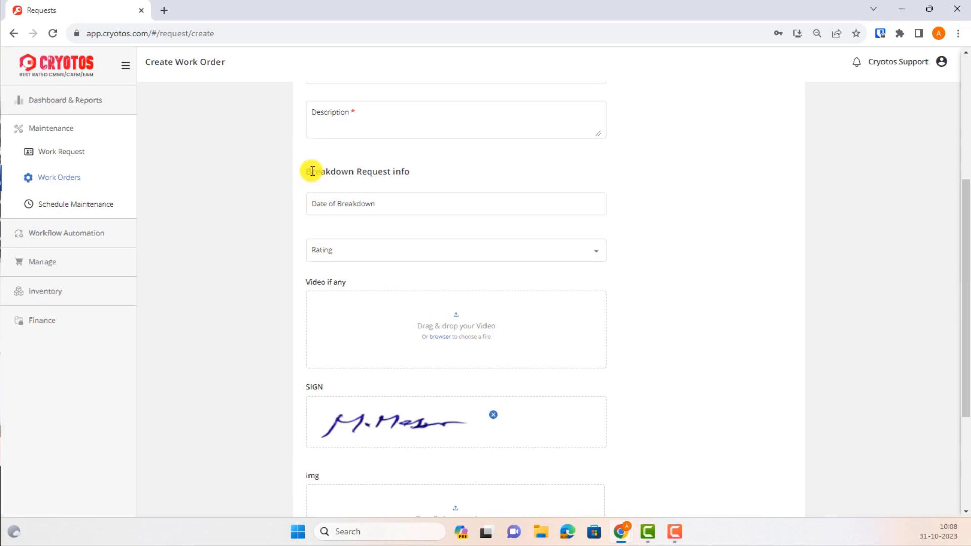
pyautogui.scroll(-3, 470, 416)
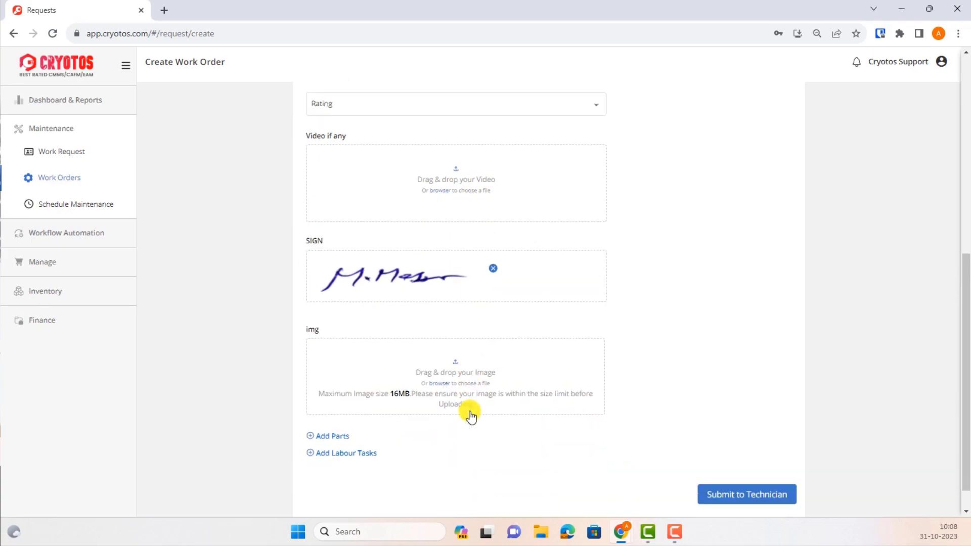
pyautogui.scroll(2, 470, 416)
pyautogui.scroll(2, 471, 415)
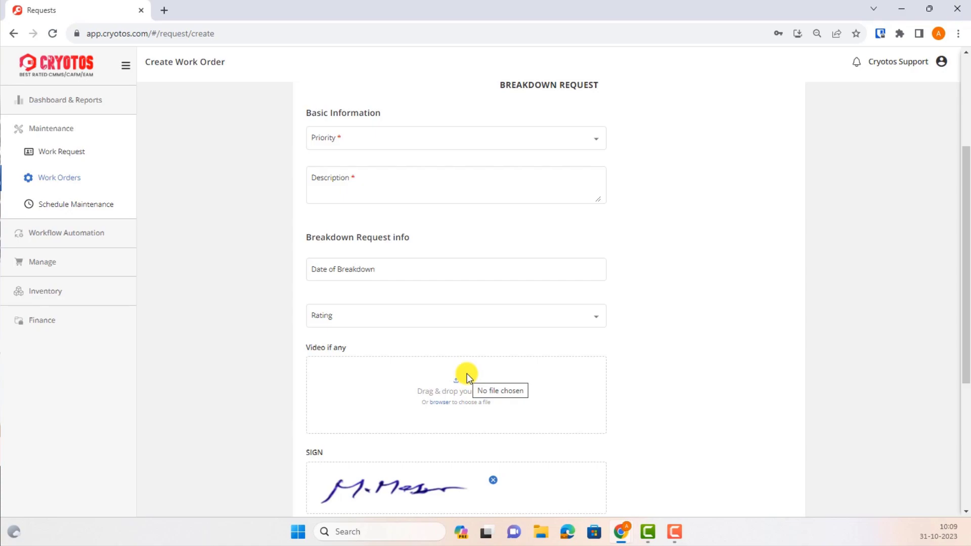
pyautogui.scroll(4, 469, 374)
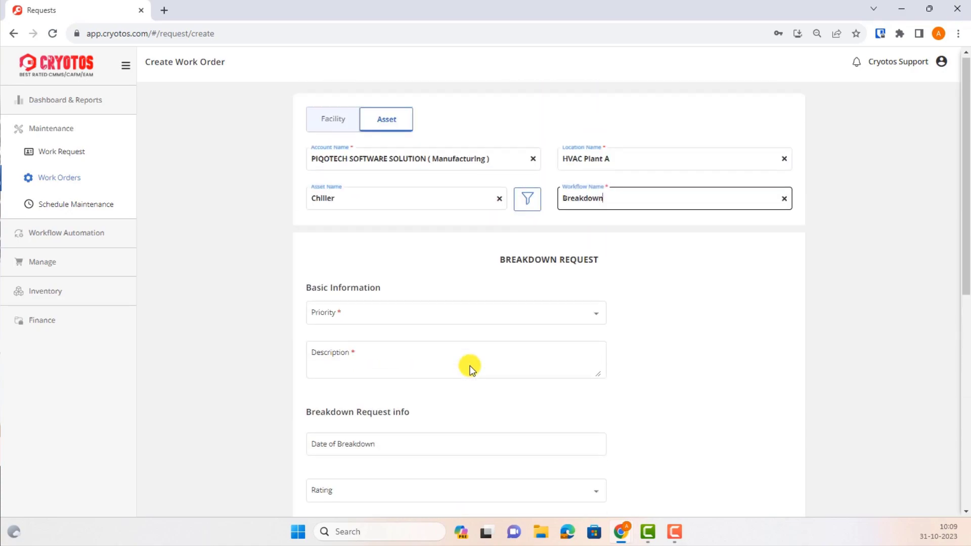
# Set the breakdown request's priority to Normal and enter the description "Chiller is not working"
pyautogui.click(358, 318)
pyautogui.click(360, 318)
pyautogui.click(350, 359)
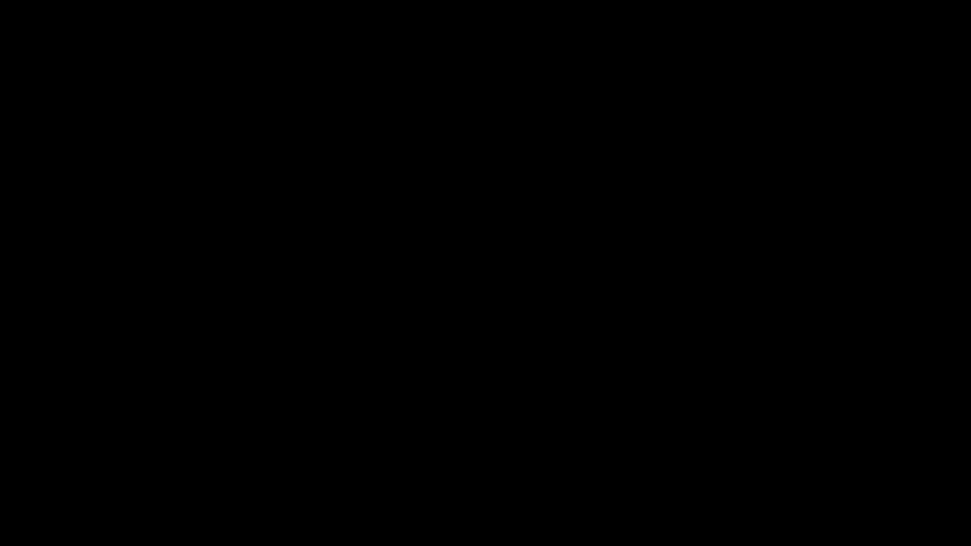
pyautogui.write('Chiller is not wor')
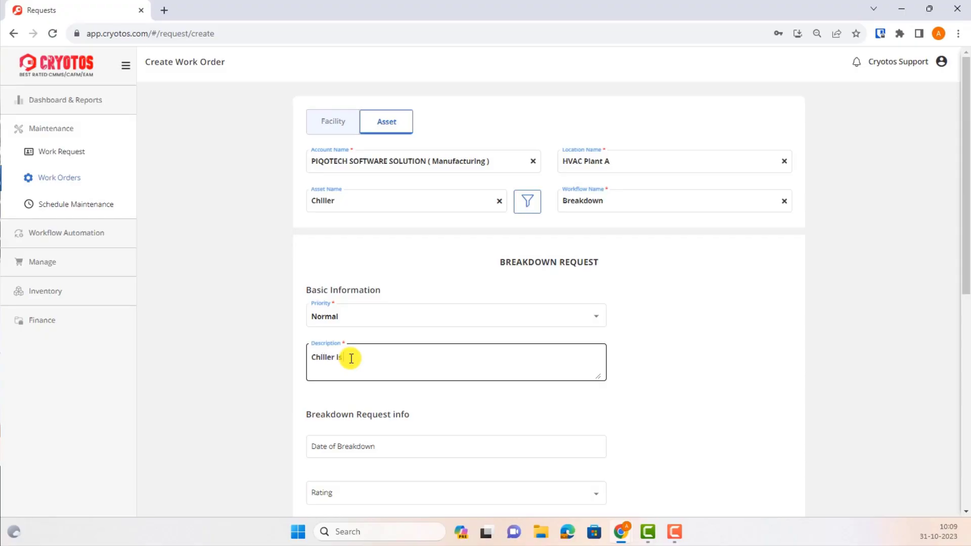
pyautogui.write('king')
# Set the date of breakdown to 10/31/2023, 10:09 AM and the rating to 4
pyautogui.scroll(-3, 350, 357)
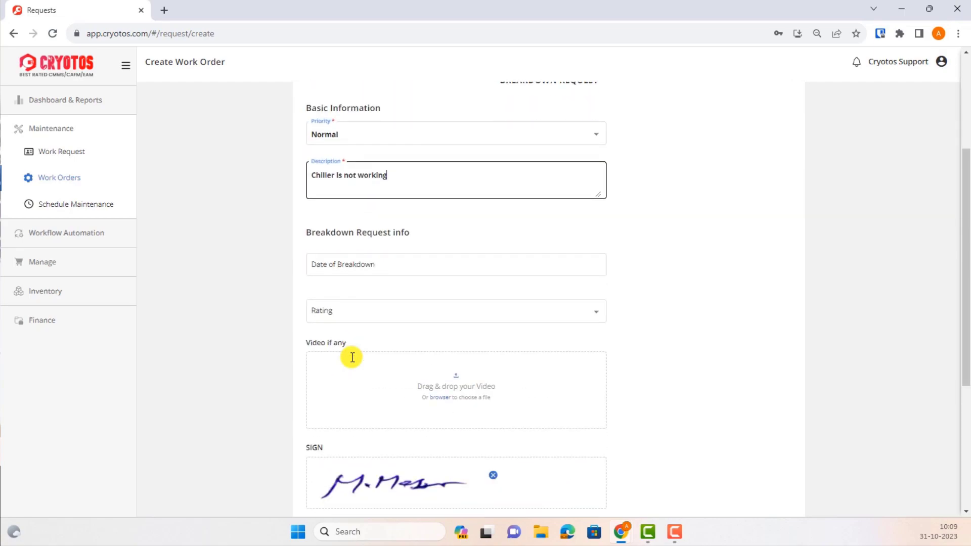
pyautogui.click(335, 266)
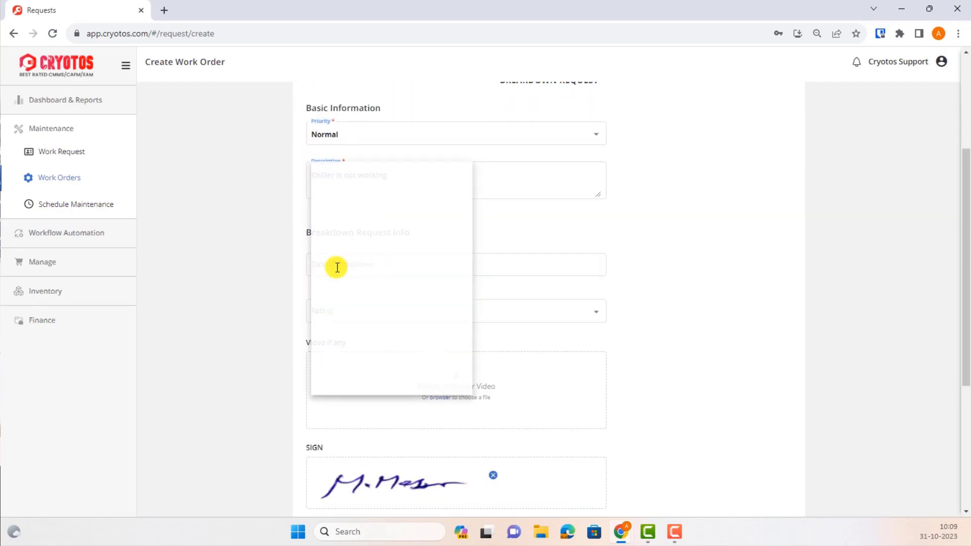
pyautogui.click(429, 404)
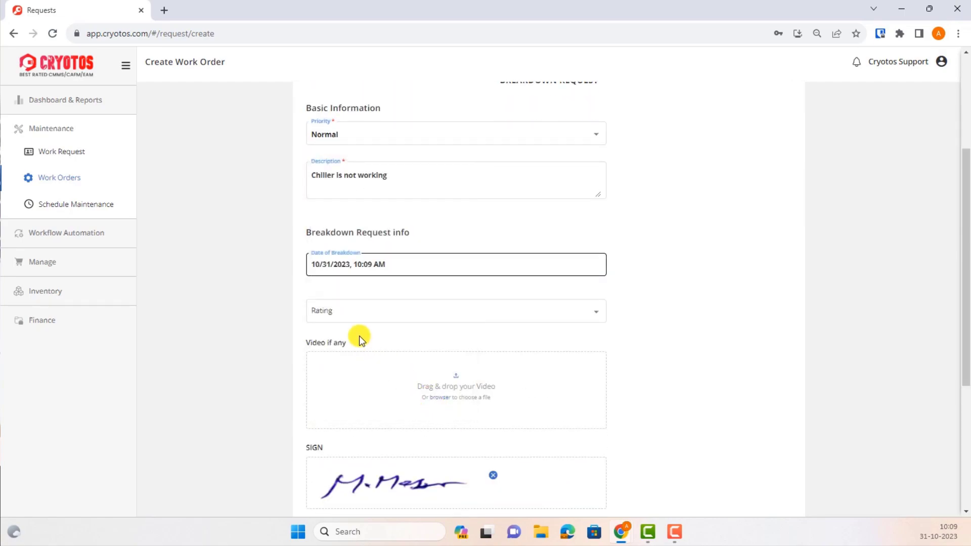
pyautogui.click(358, 321)
pyautogui.click(348, 372)
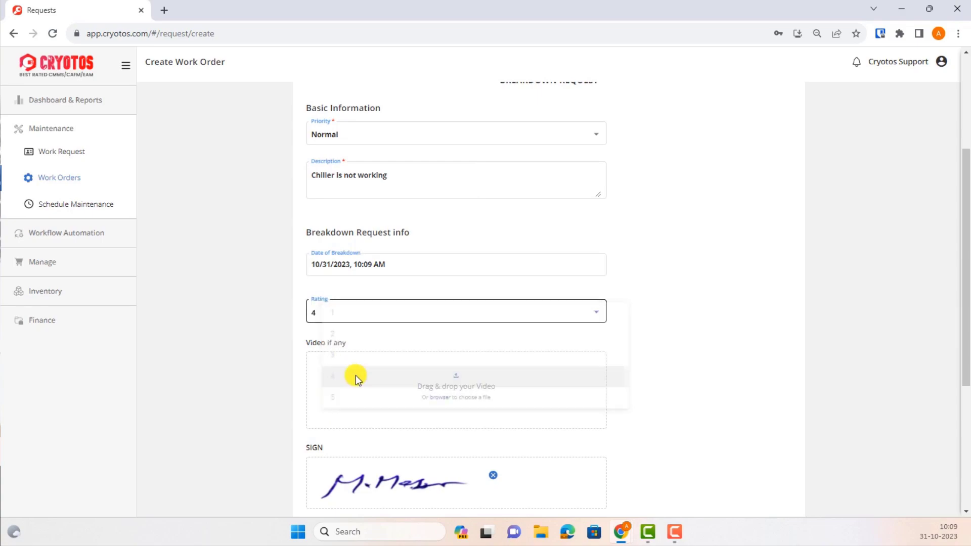
# Review the filled-in breakdown request, including the video, signature and image sections and the options for parts and labour tasks
pyautogui.scroll(-2, 447, 386)
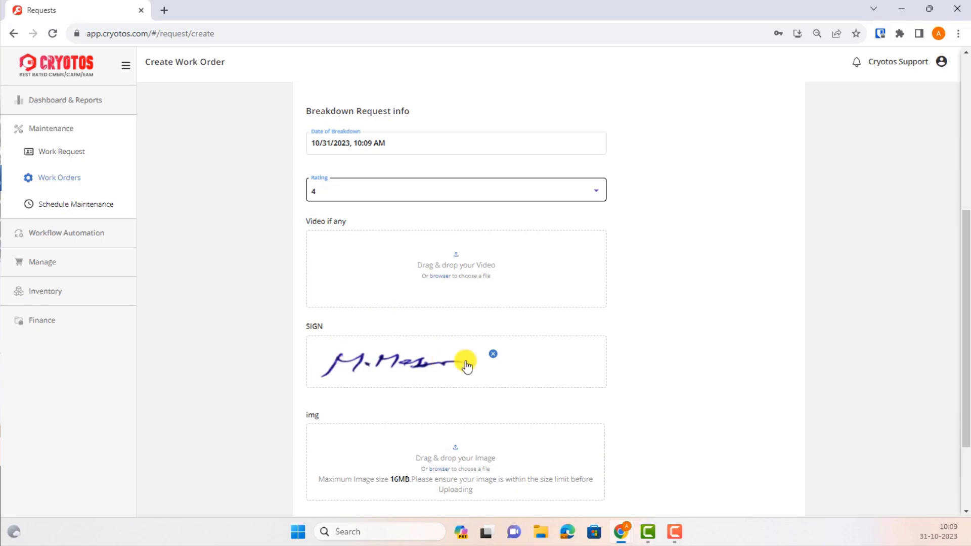
pyautogui.scroll(-1, 466, 365)
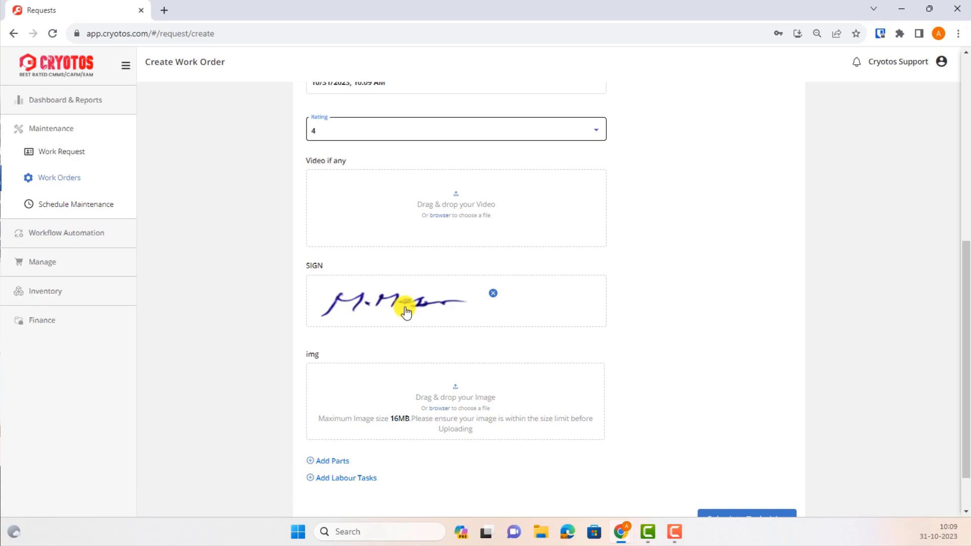
pyautogui.scroll(-1, 403, 311)
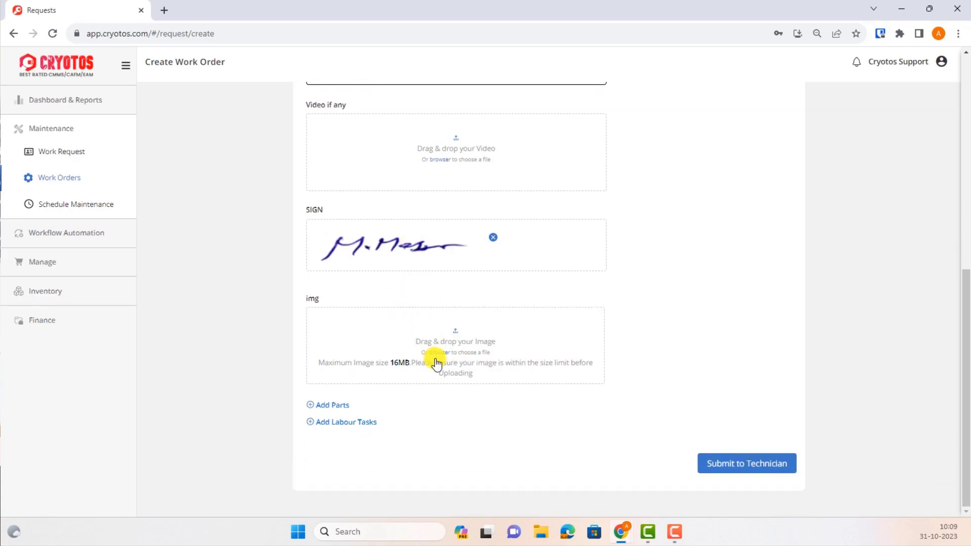
pyautogui.scroll(7, 433, 360)
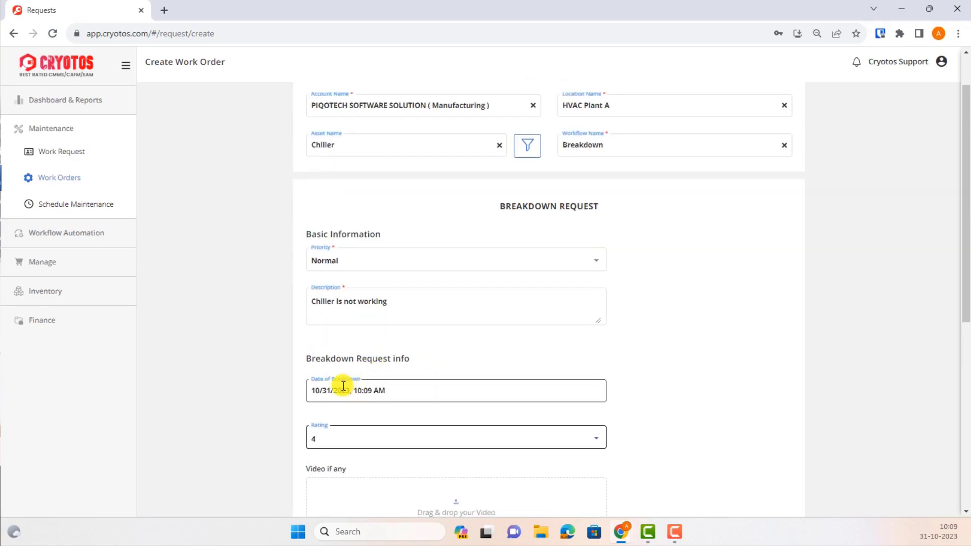
pyautogui.scroll(-3, 405, 373)
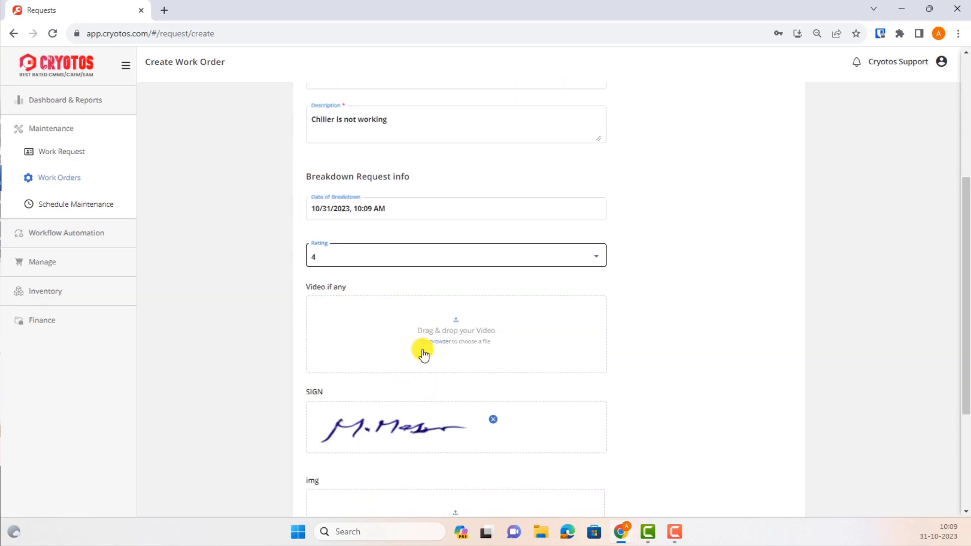
pyautogui.scroll(-3, 430, 354)
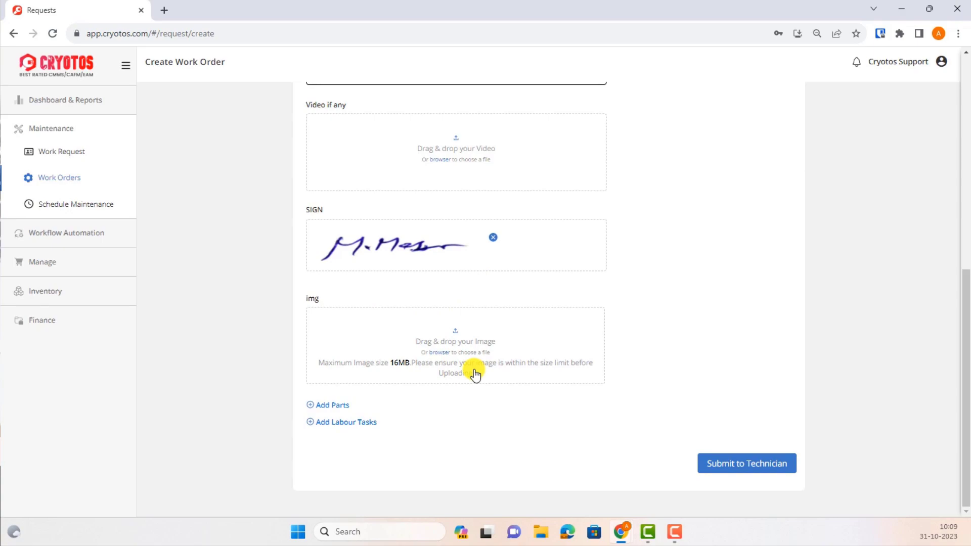
pyautogui.scroll(3, 469, 373)
pyautogui.scroll(1, 475, 375)
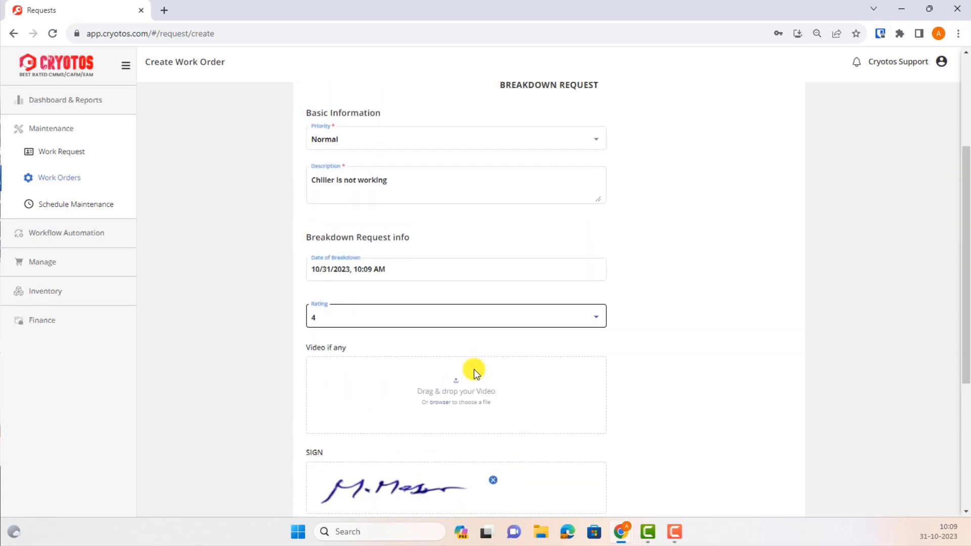
pyautogui.scroll(-4, 474, 373)
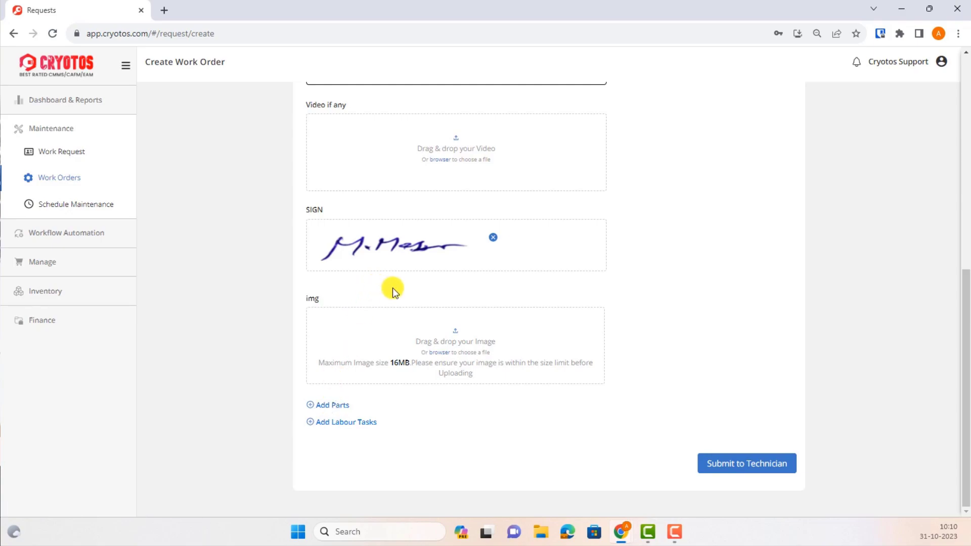
pyautogui.scroll(3, 392, 287)
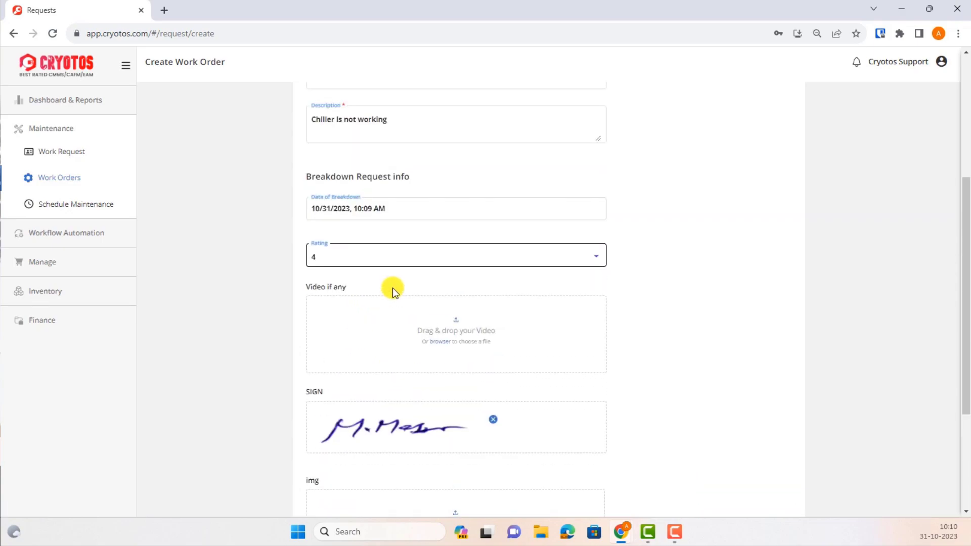
pyautogui.scroll(1, 392, 287)
pyautogui.scroll(1, 390, 287)
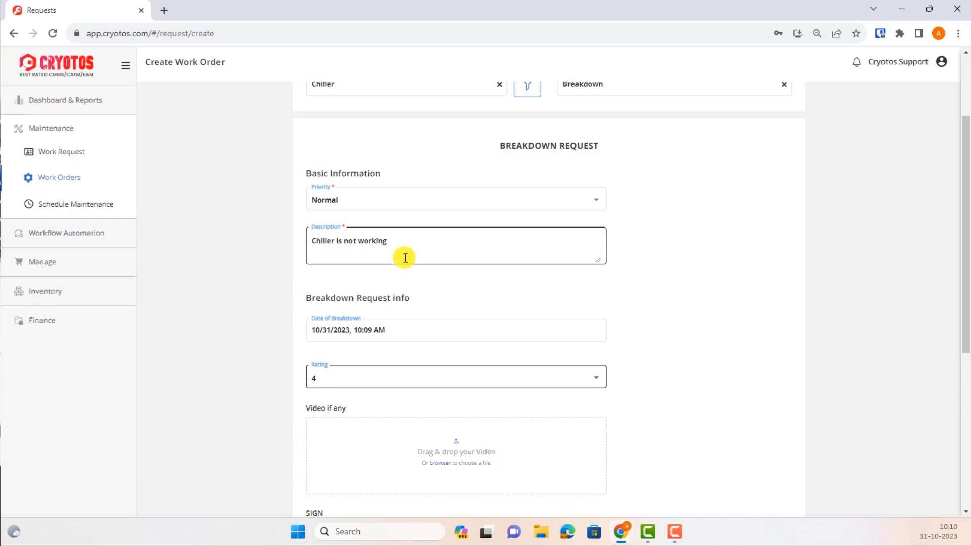
pyautogui.scroll(-5, 405, 258)
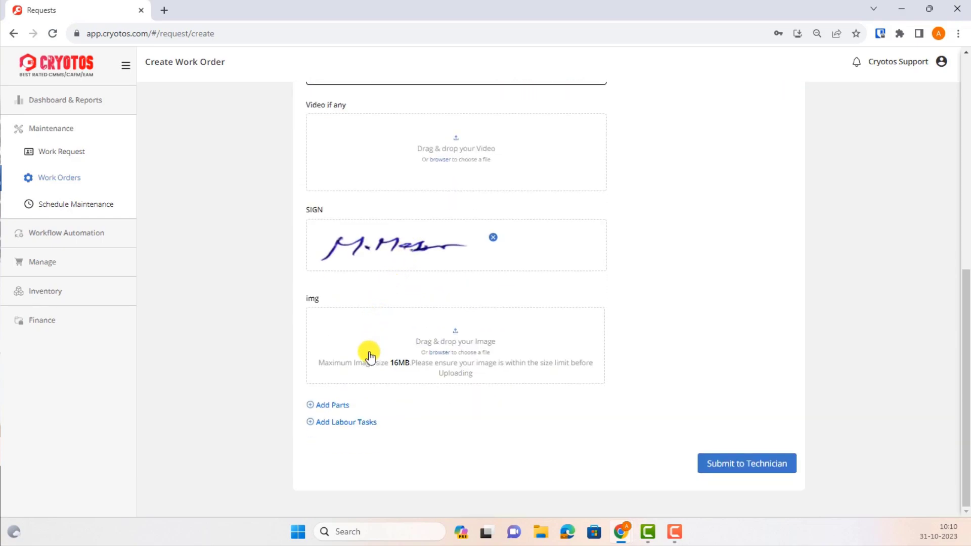
# Add the part Scrubber with a quantity of 1 to the breakdown request and save it
pyautogui.click(334, 411)
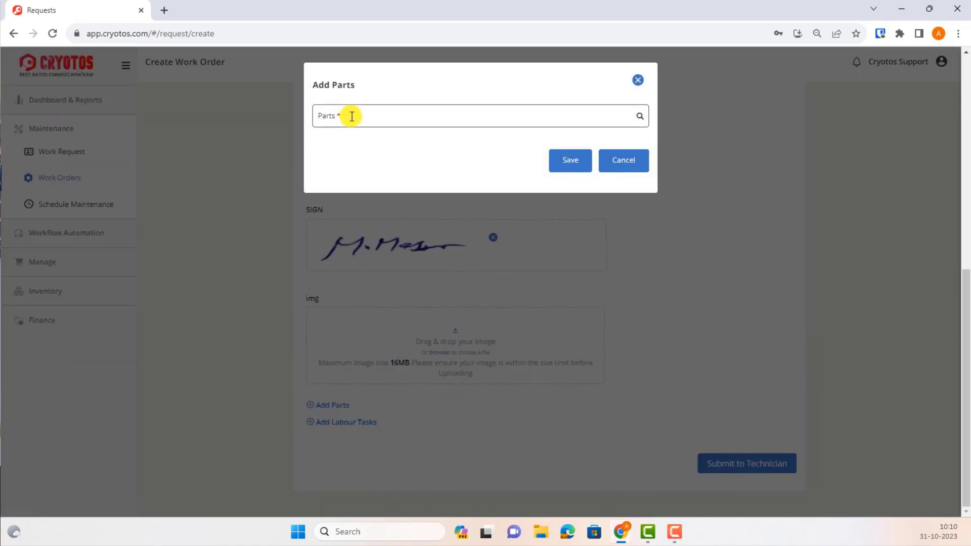
pyautogui.click(351, 117)
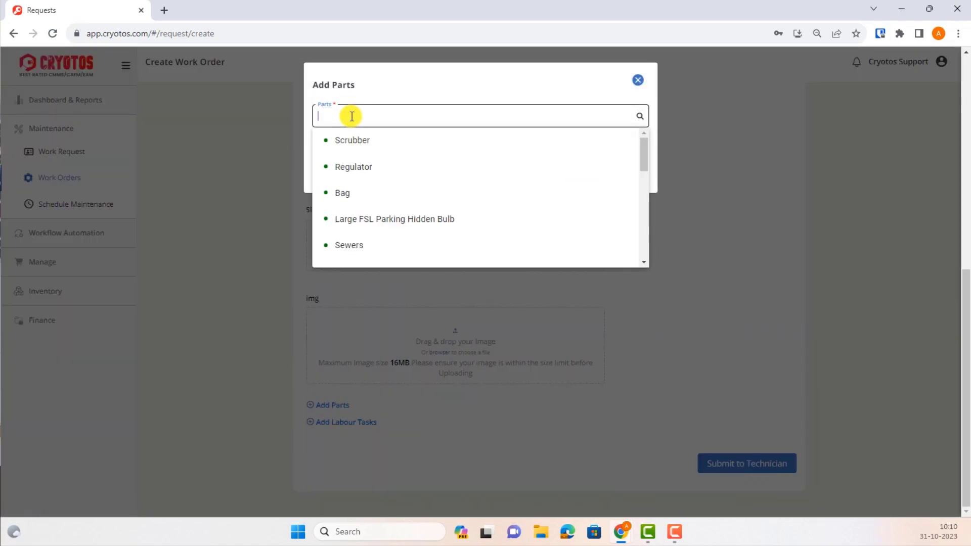
pyautogui.click(358, 143)
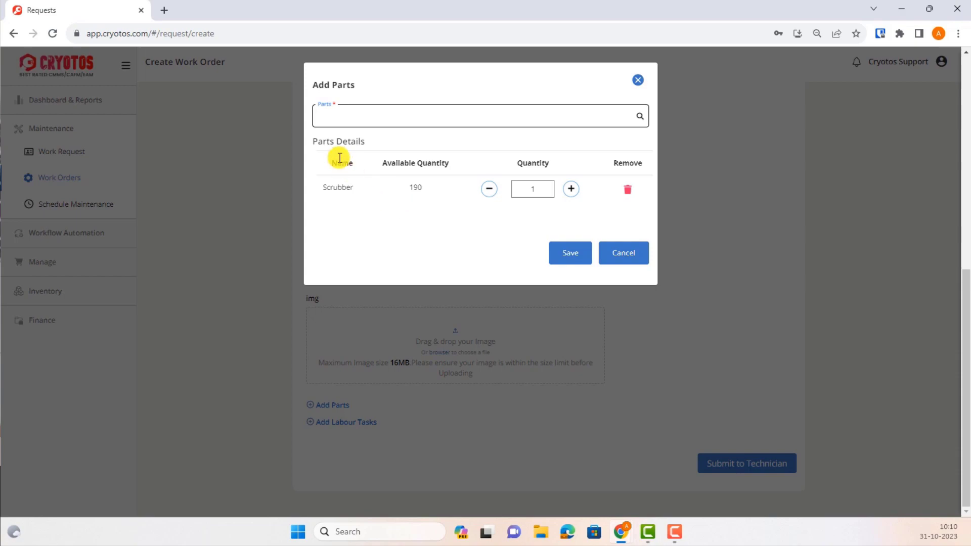
pyautogui.click(558, 259)
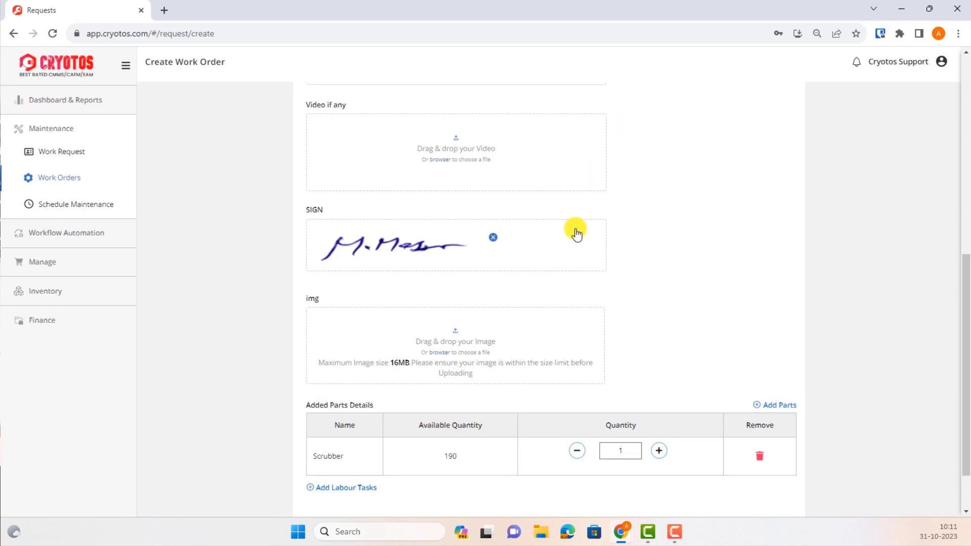
# Start a labour task for the first listed user, with login time 10/31/2023, 10:11 AM and logout time 10/31/2023, 11:11 AM
pyautogui.scroll(-2, 575, 230)
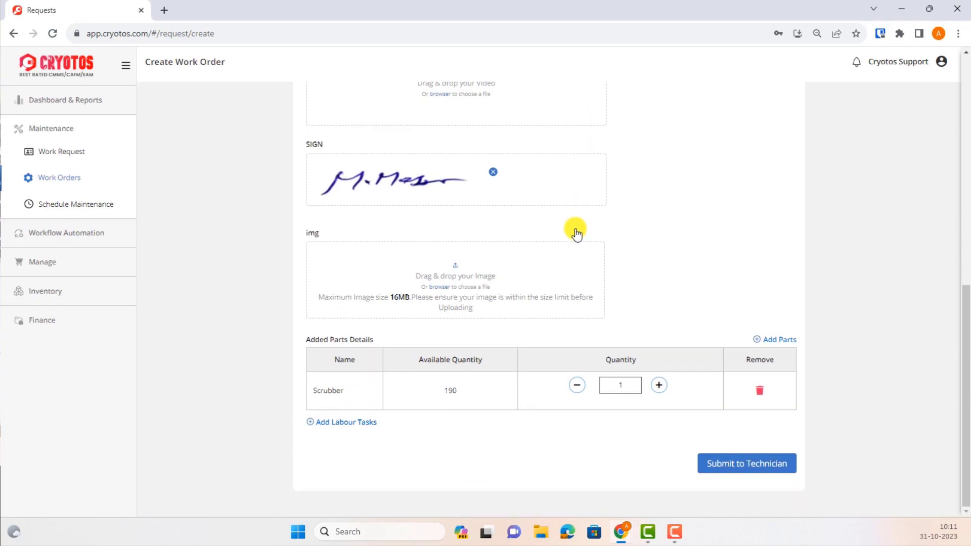
pyautogui.click(348, 427)
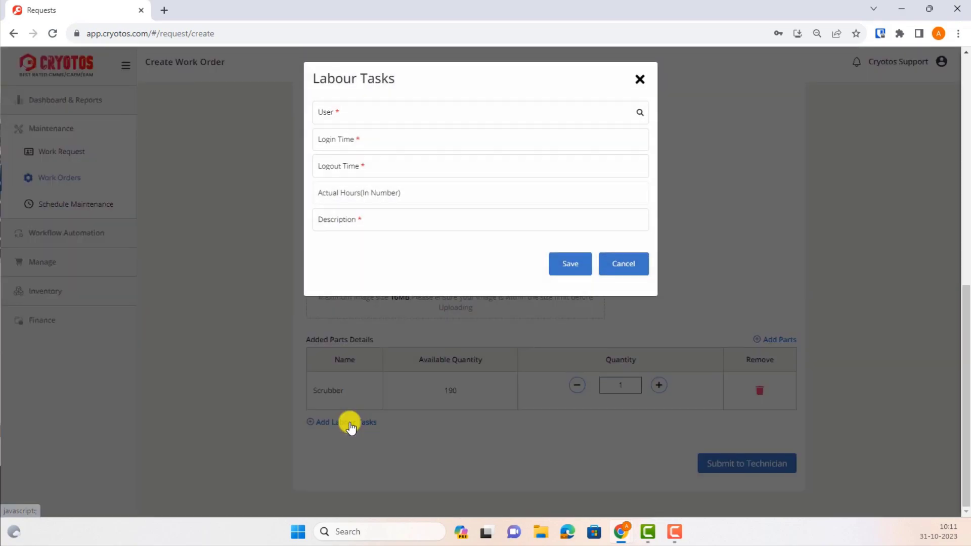
pyautogui.click(344, 117)
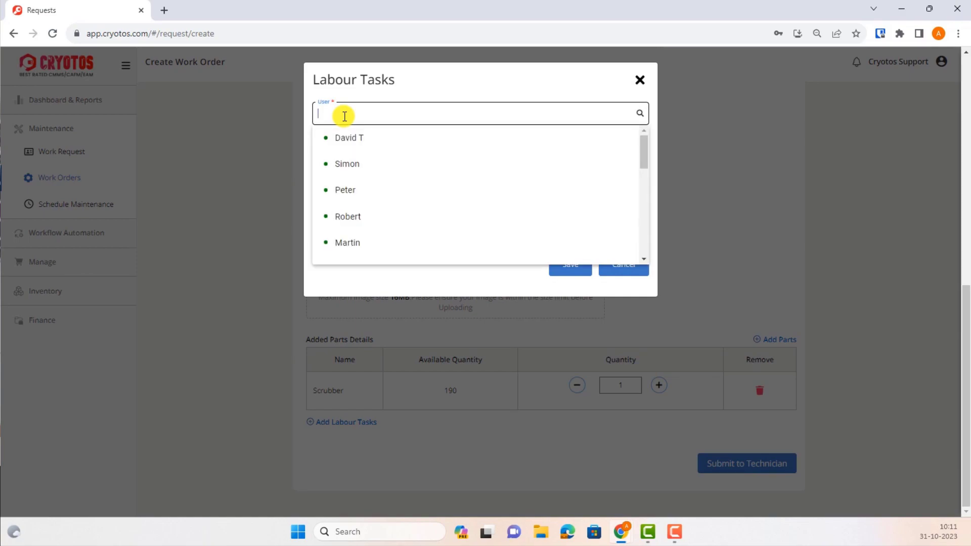
pyautogui.click(344, 139)
pyautogui.click(344, 140)
pyautogui.click(435, 396)
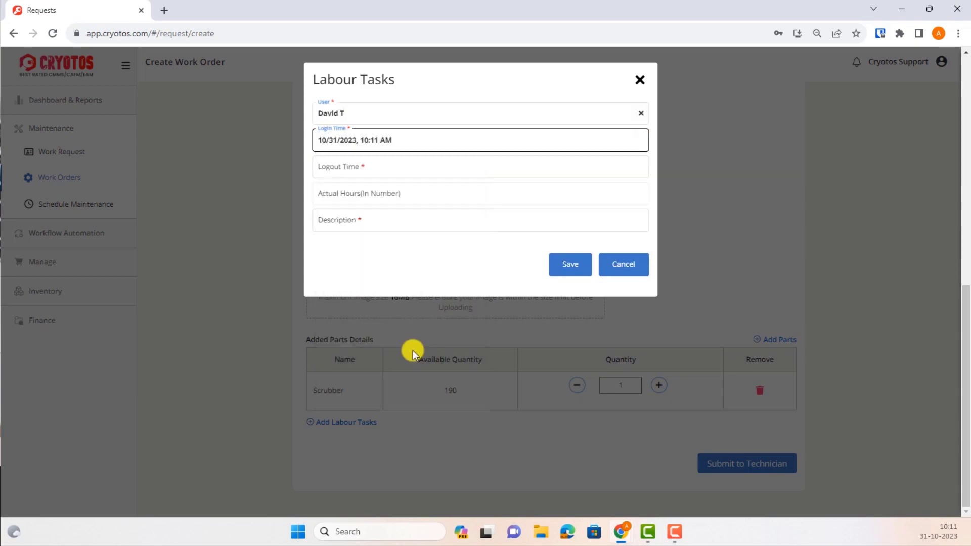
pyautogui.click(351, 167)
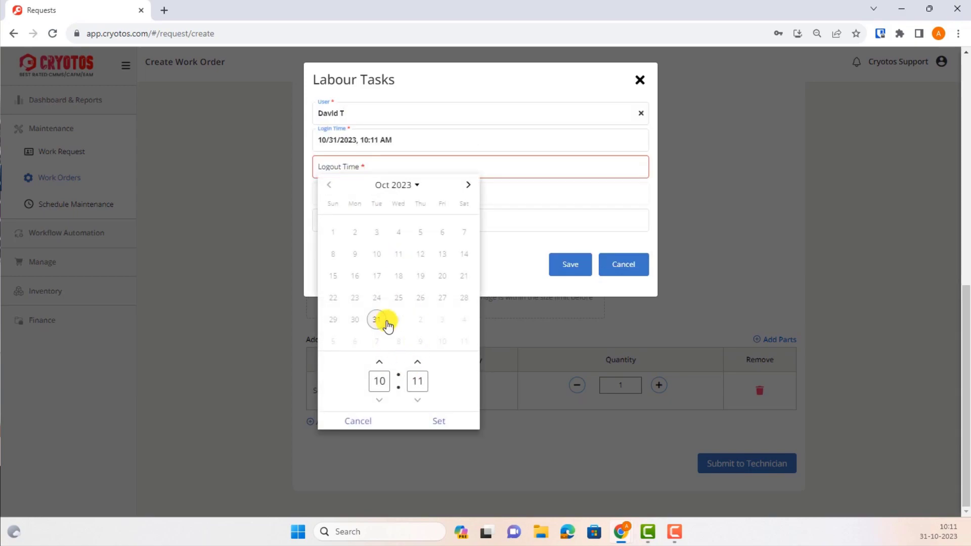
pyautogui.click(379, 362)
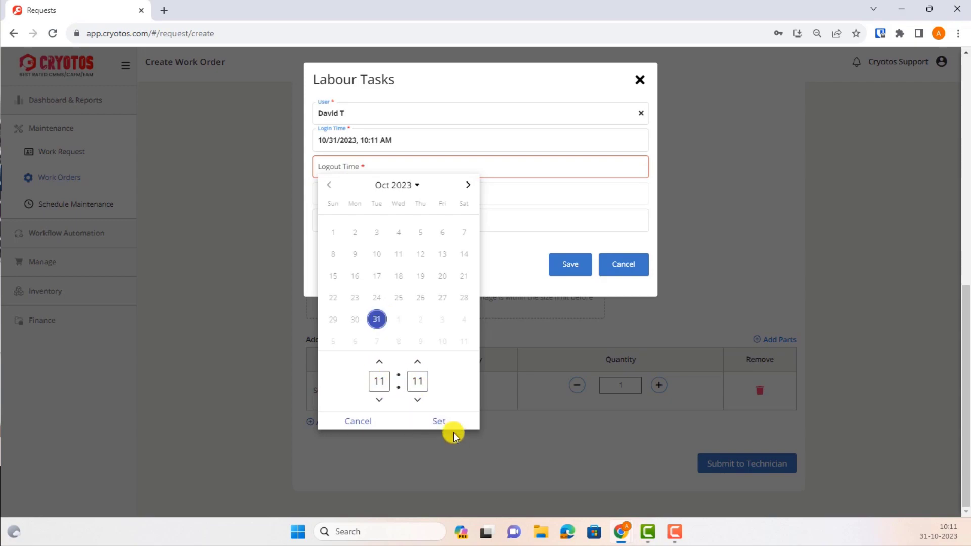
pyautogui.click(437, 421)
# Enter the labour task description "Labour for the breakdown" and save the task
pyautogui.click(323, 227)
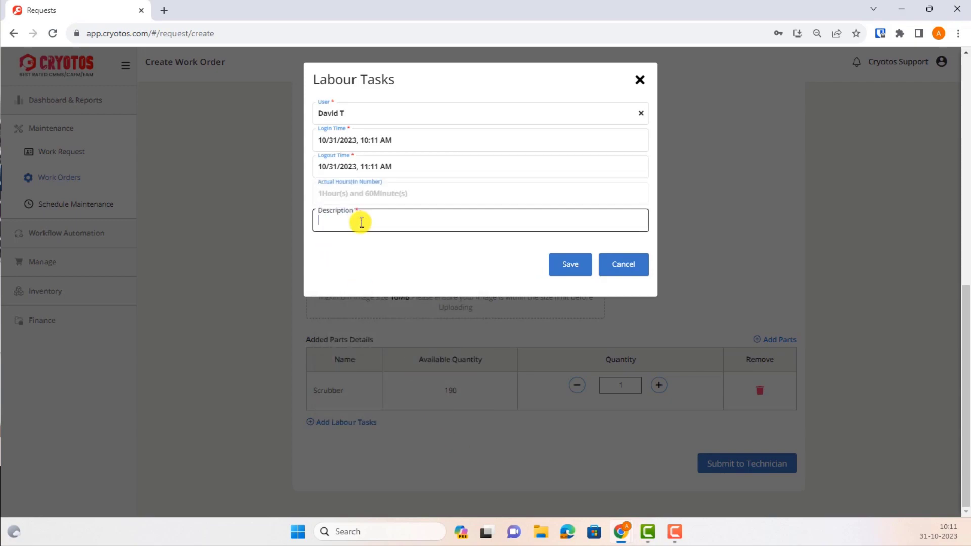
pyautogui.write('Labour for the bre')
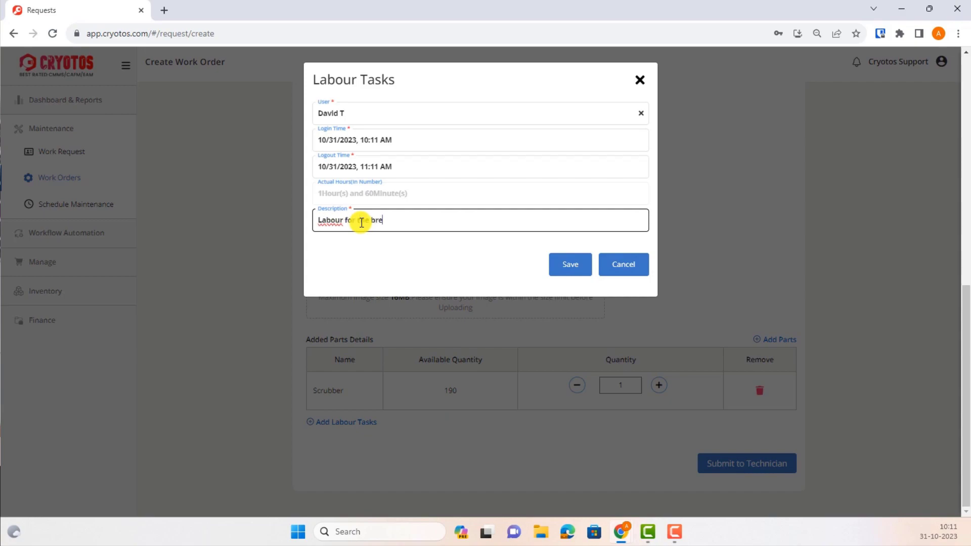
pyautogui.write('akdown')
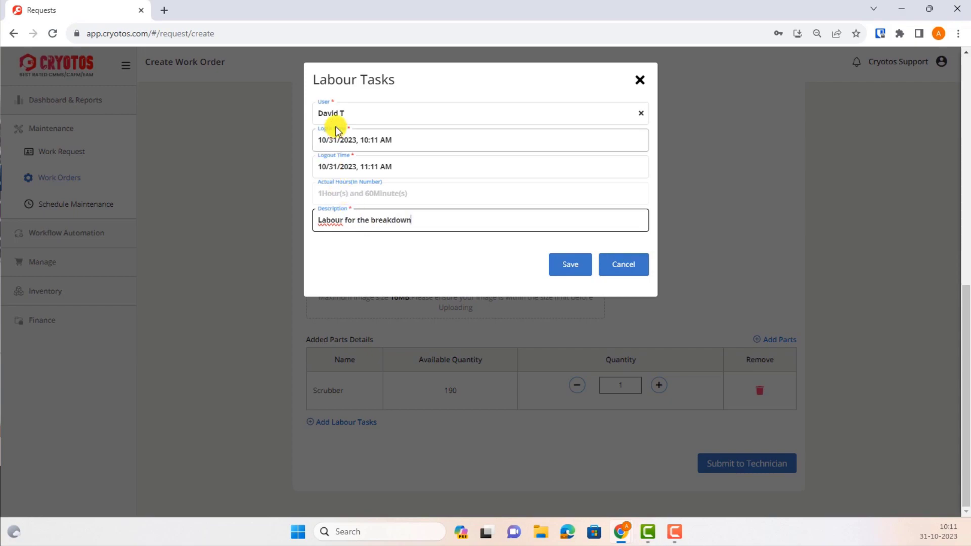
pyautogui.click(568, 264)
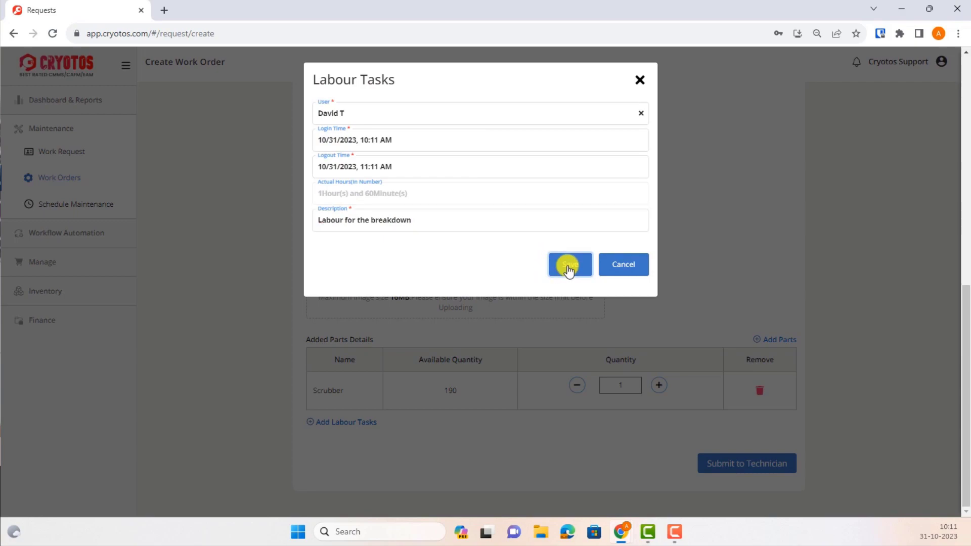
pyautogui.click(485, 331)
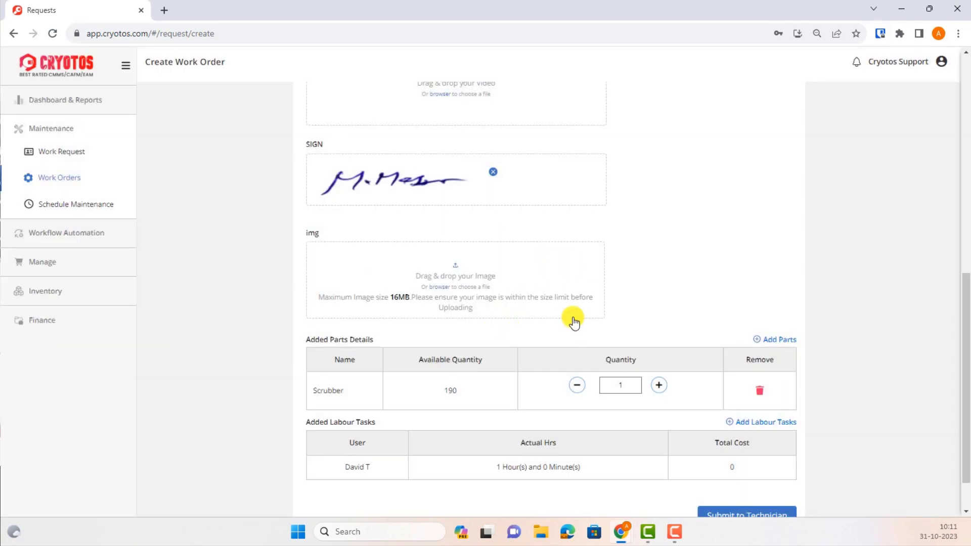
# Review the completed request and submit it to a technician, assigning the second employee in the list
pyautogui.scroll(-1, 617, 312)
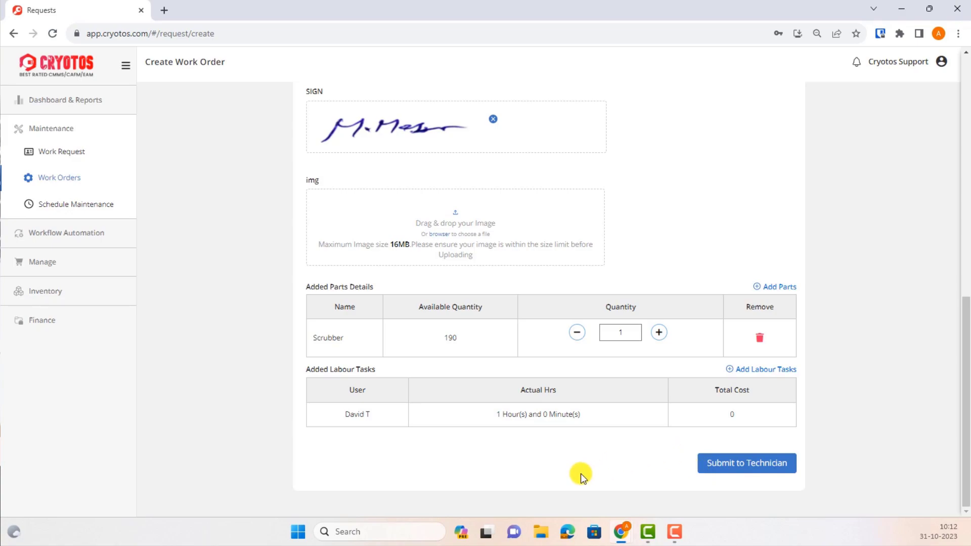
pyautogui.scroll(15, 583, 456)
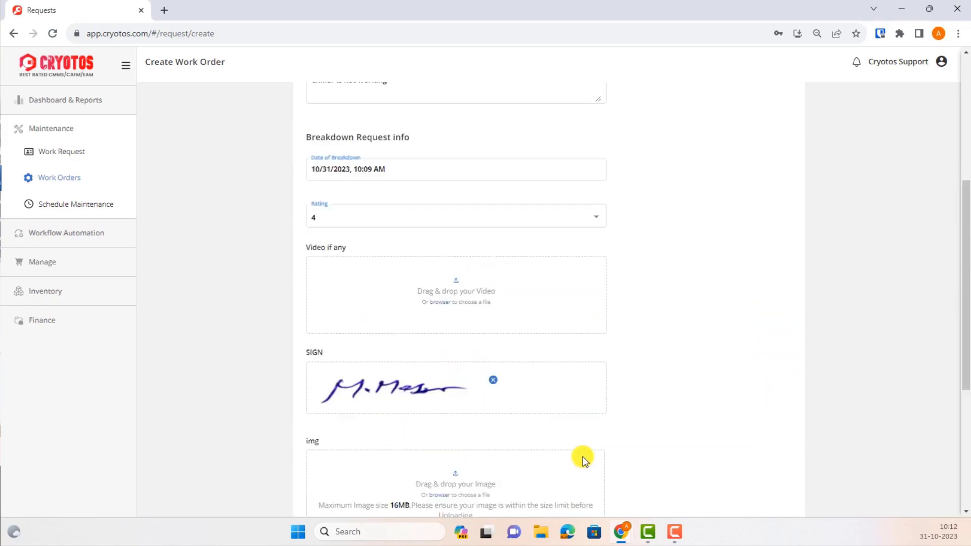
pyautogui.scroll(-15, 583, 456)
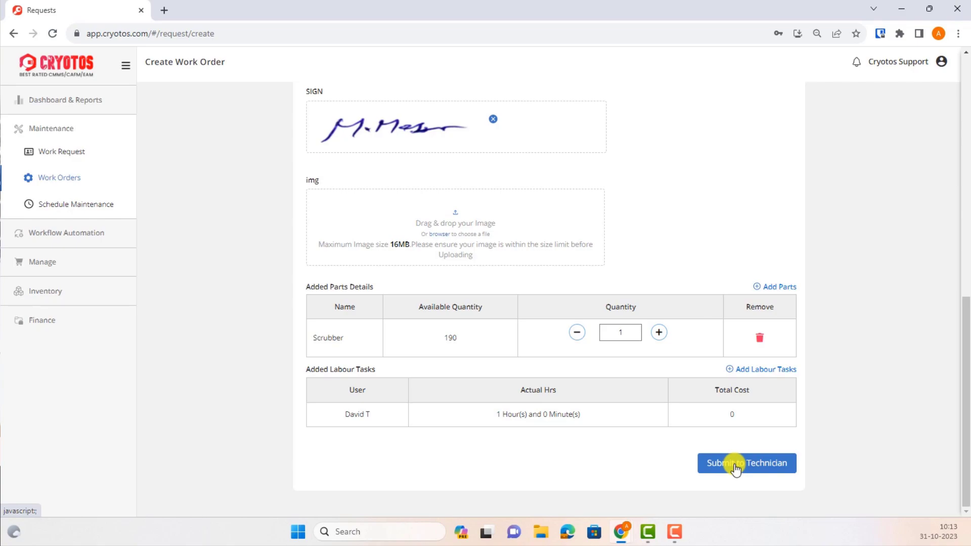
pyautogui.click(734, 465)
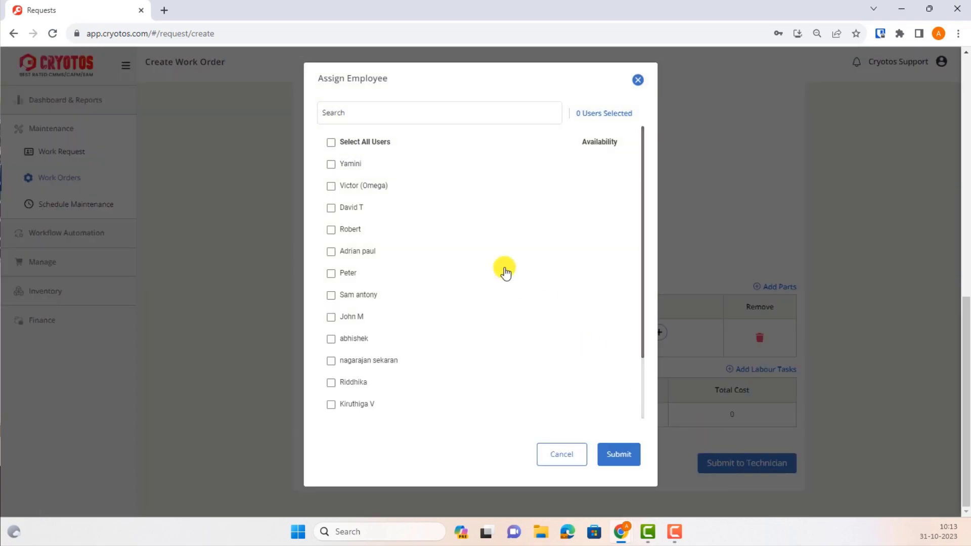
pyautogui.click(337, 191)
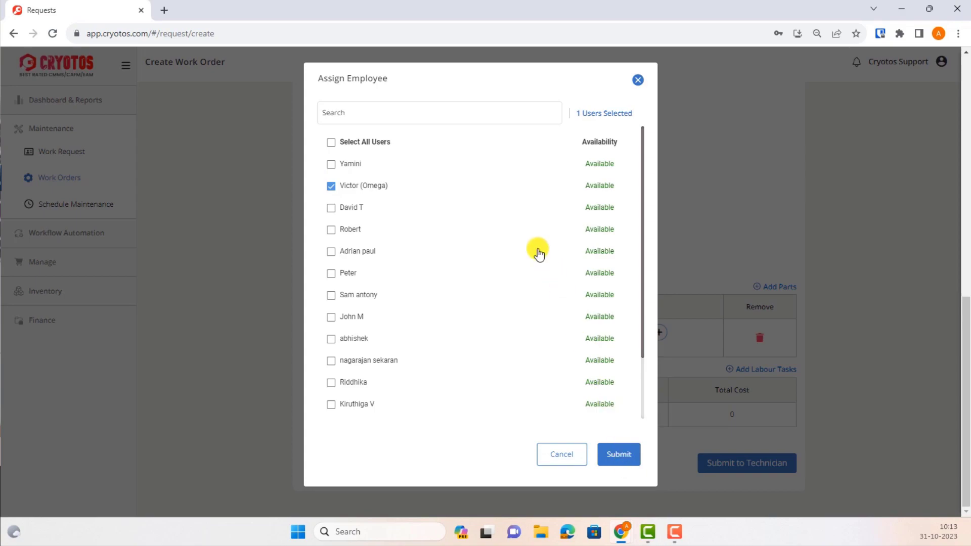
pyautogui.scroll(-2, 556, 284)
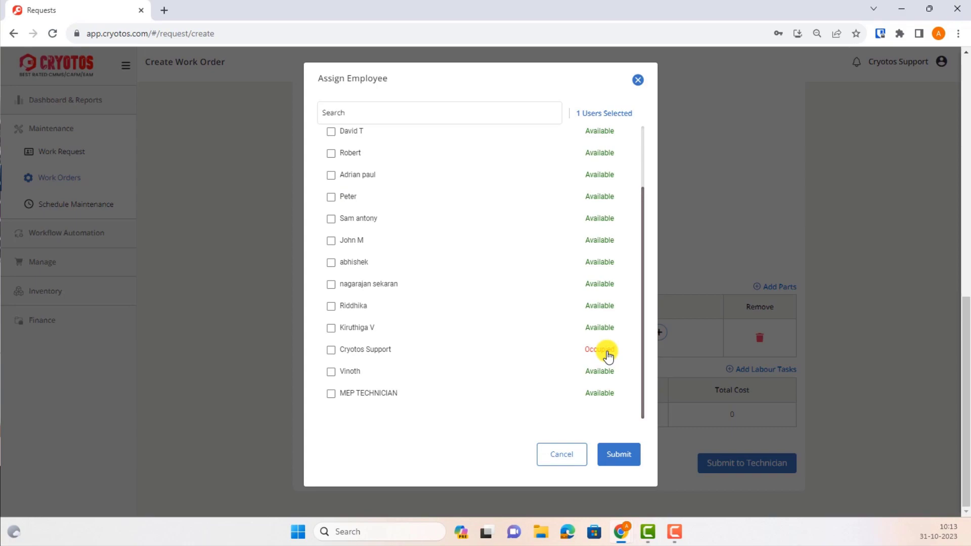
pyautogui.scroll(2, 536, 326)
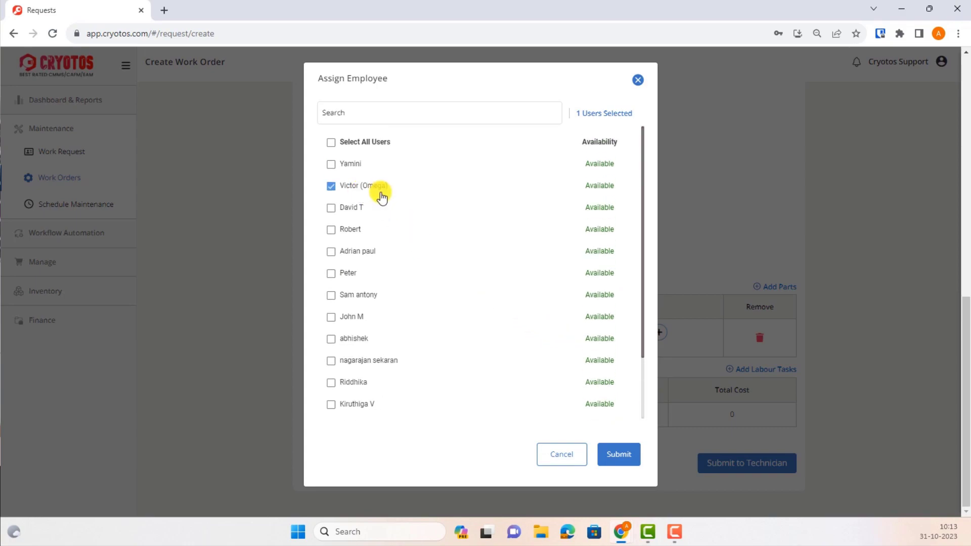
pyautogui.click(617, 456)
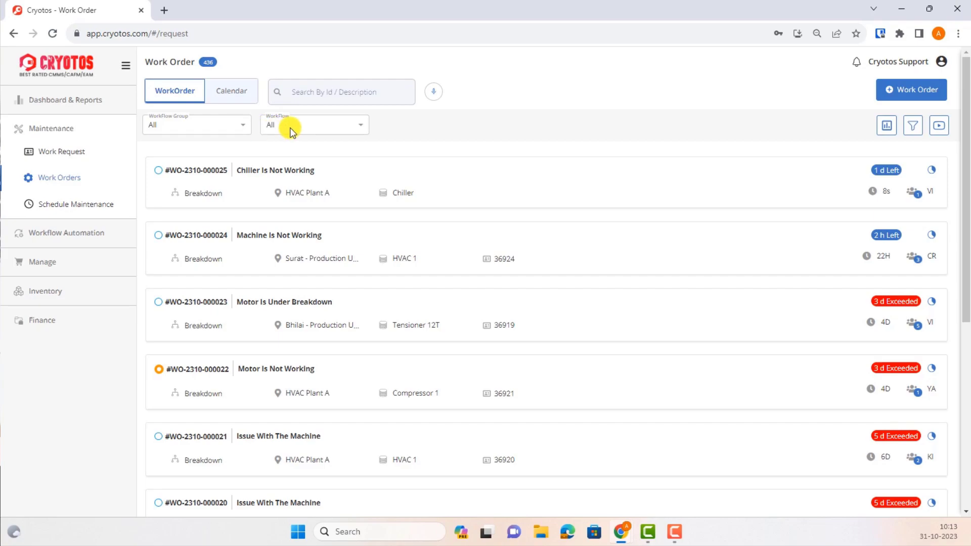
# Look through the options of the Workflow Group and Workflow filters on the work order list
pyautogui.click(209, 129)
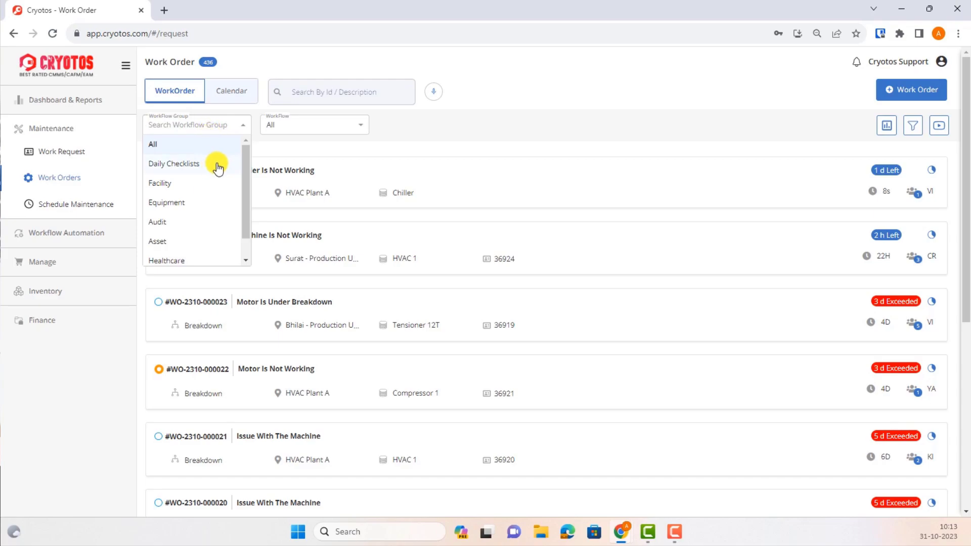
pyautogui.click(267, 150)
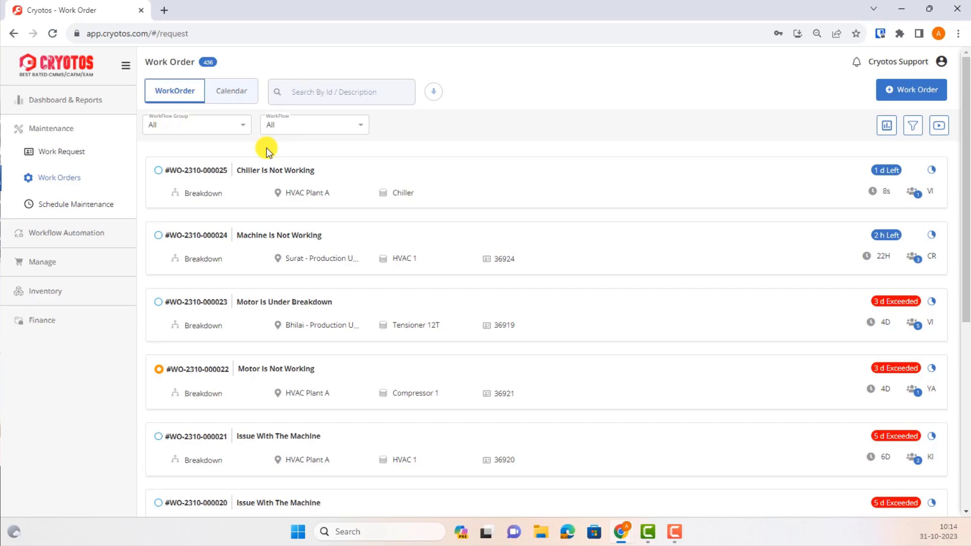
pyautogui.click(183, 125)
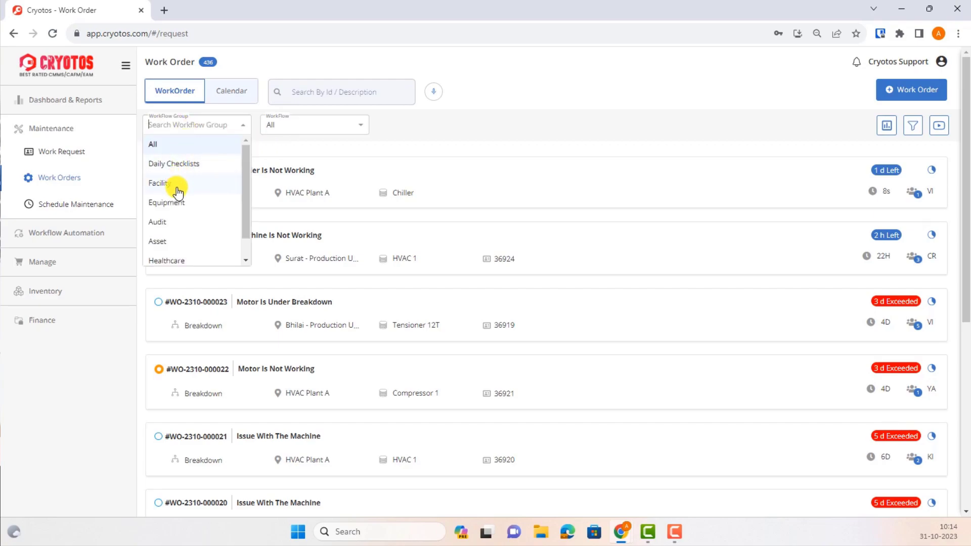
pyautogui.scroll(-1, 198, 216)
pyautogui.scroll(1, 197, 217)
pyautogui.click(260, 146)
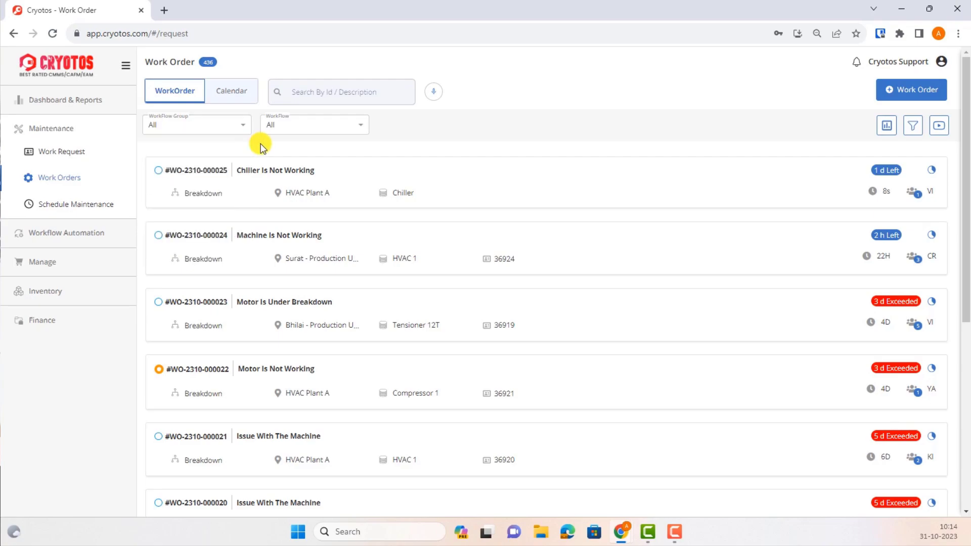
pyautogui.click(294, 131)
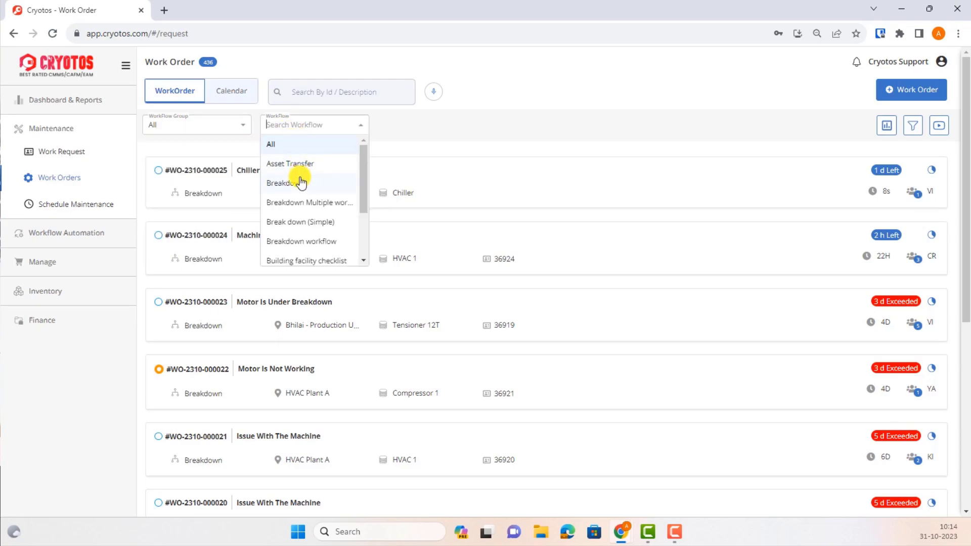
pyautogui.scroll(-2, 310, 222)
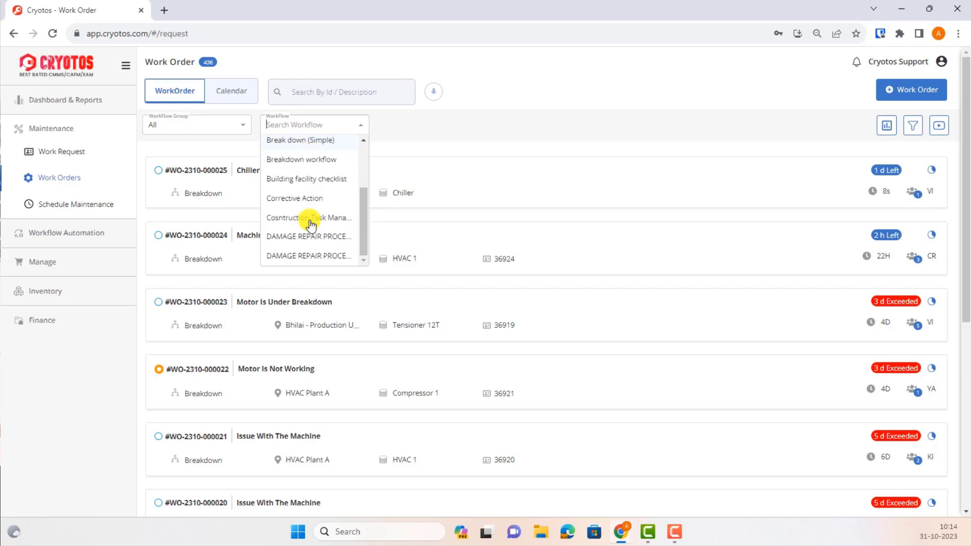
pyautogui.scroll(2, 310, 220)
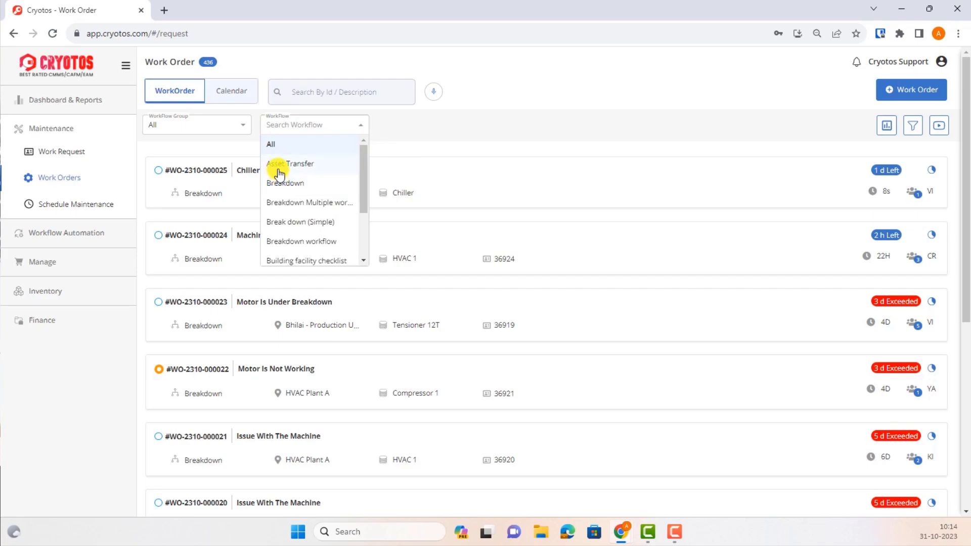
pyautogui.click(393, 144)
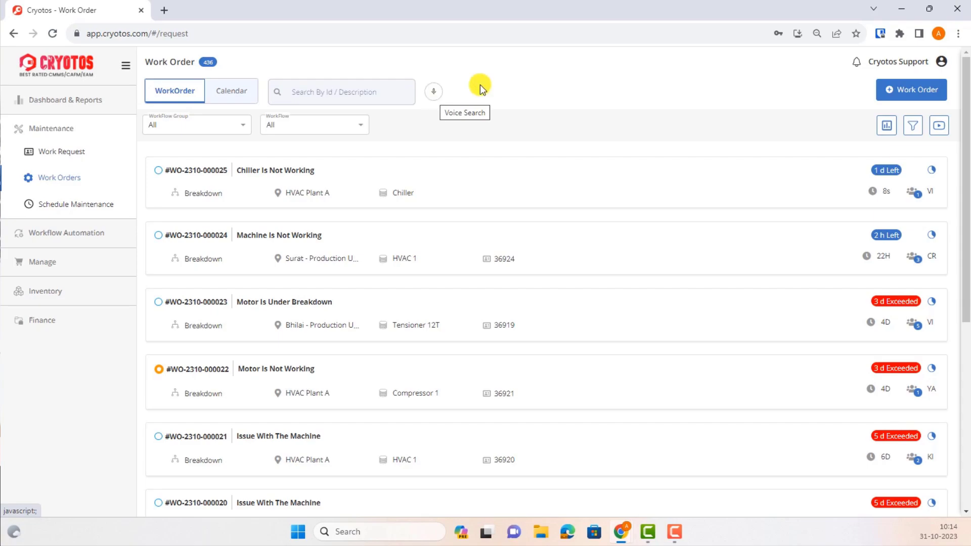
# Open the work orders' Monthly Overview and examine the top 5 workflow breakdown and the raised versus closed work order chart
pyautogui.click(885, 127)
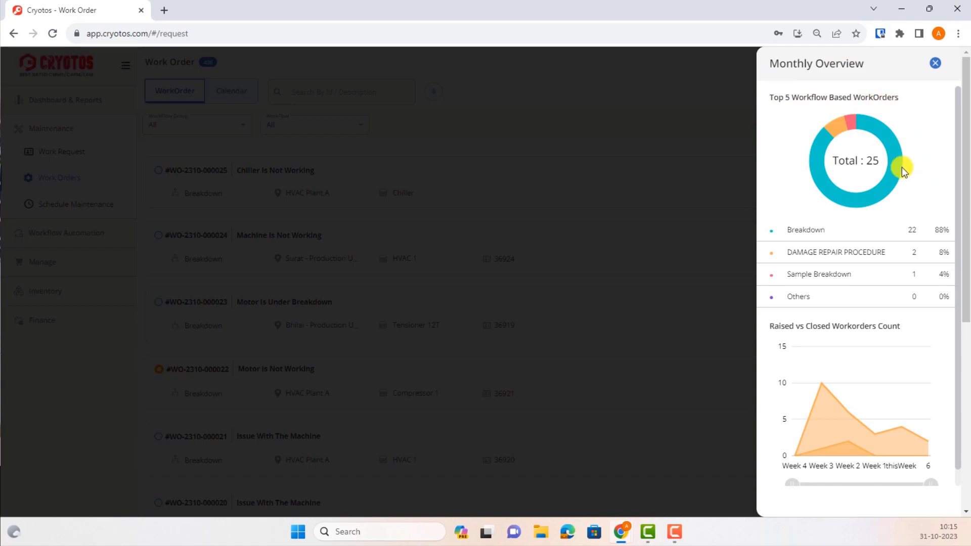
pyautogui.moveTo(836, 130)
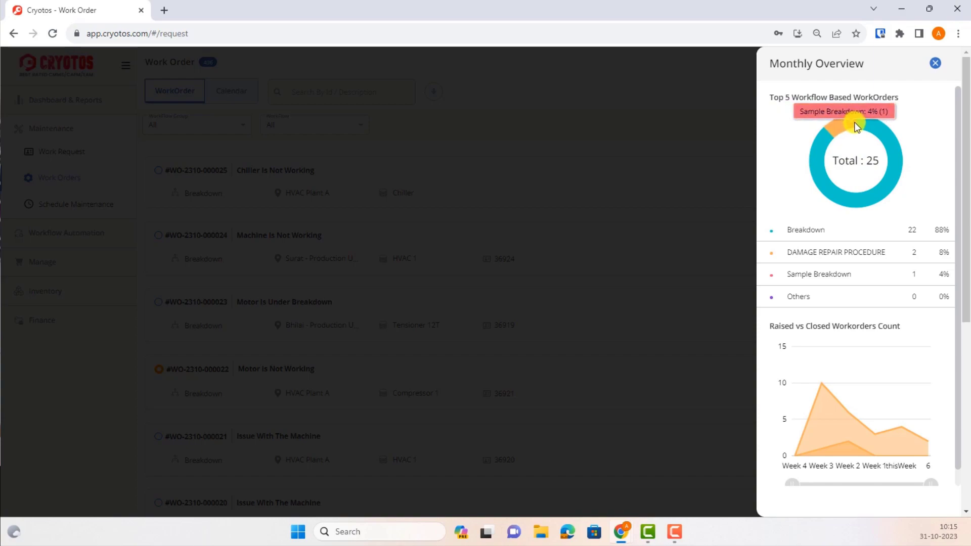
pyautogui.moveTo(883, 125)
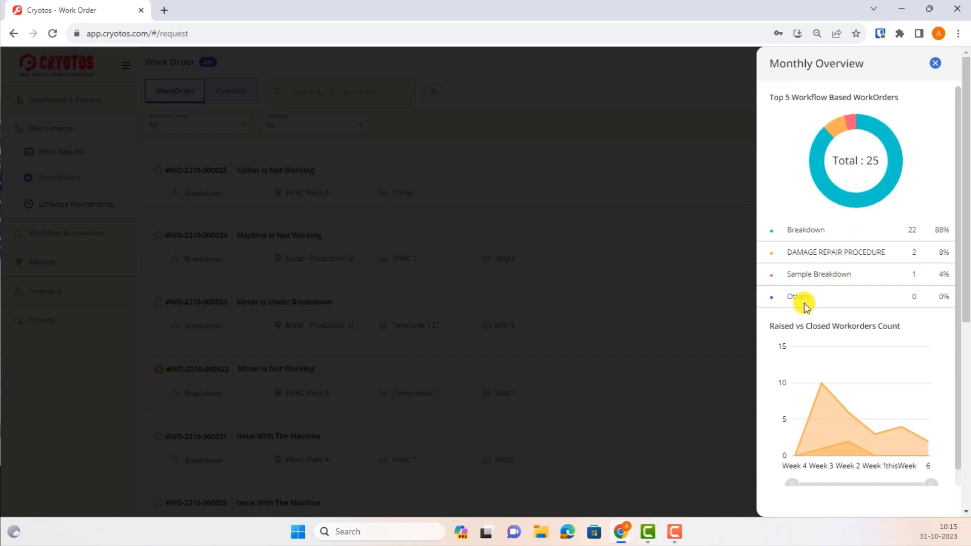
pyautogui.scroll(-1, 804, 302)
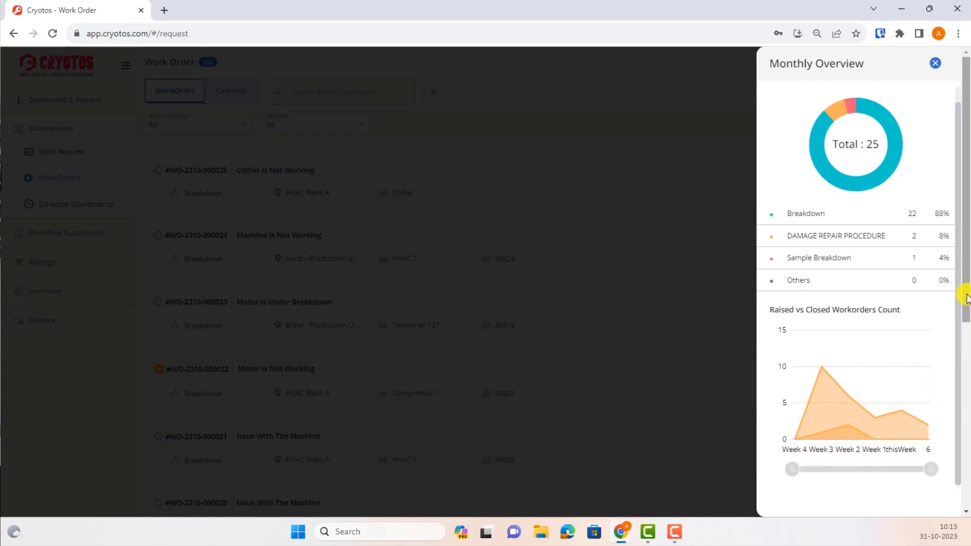
# Finish reviewing the Monthly Overview charts and close the overview
pyautogui.scroll(-1, 967, 305)
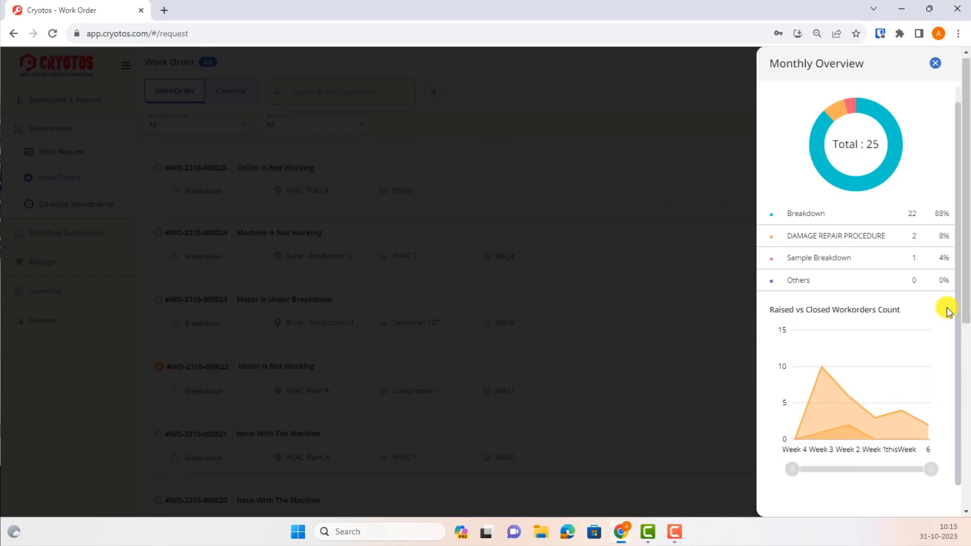
pyautogui.scroll(1, 957, 288)
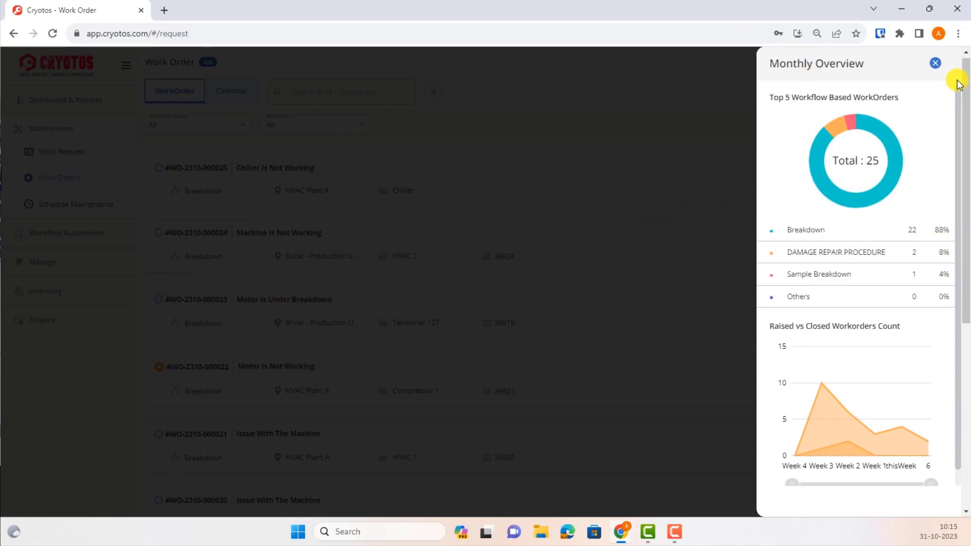
pyautogui.click(936, 63)
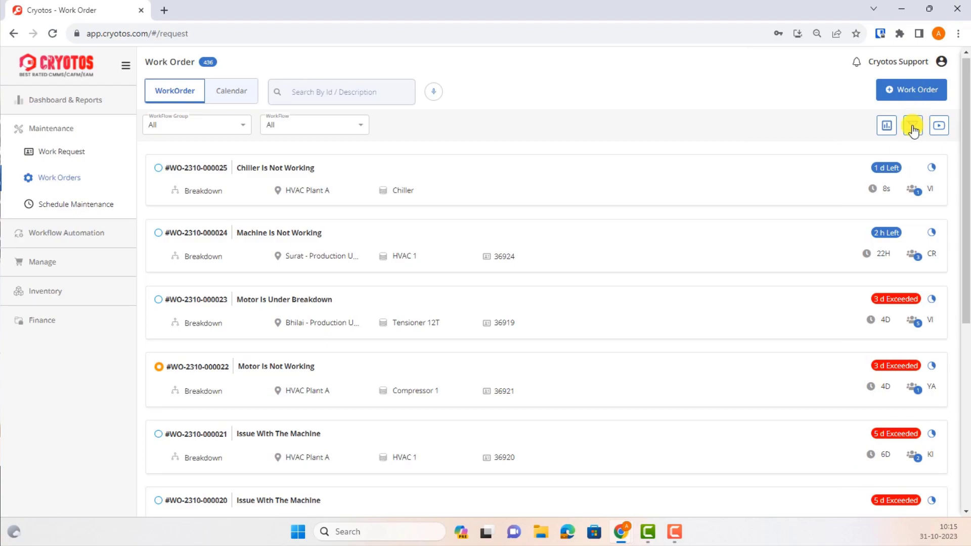
# Open the work order filter and review its criteria, including the available Status options
pyautogui.click(913, 127)
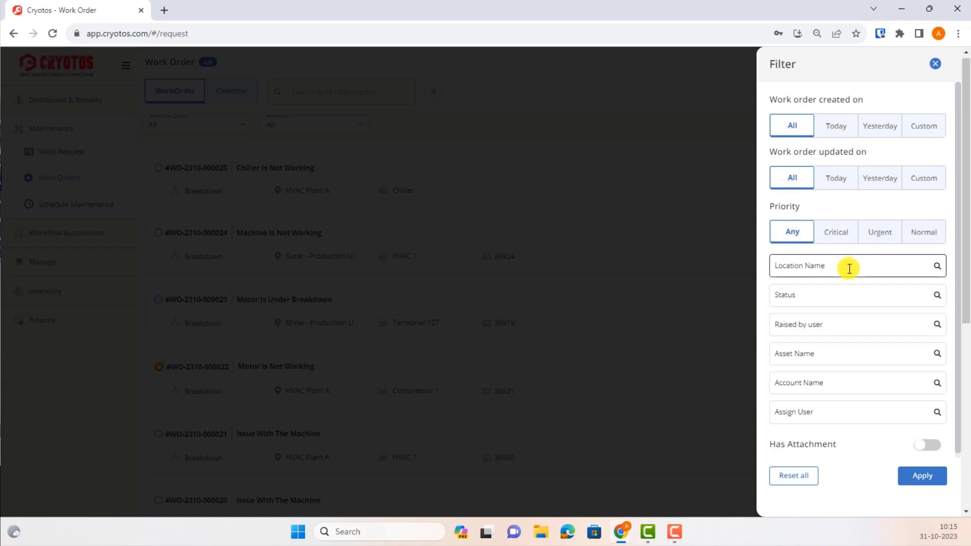
pyautogui.click(824, 295)
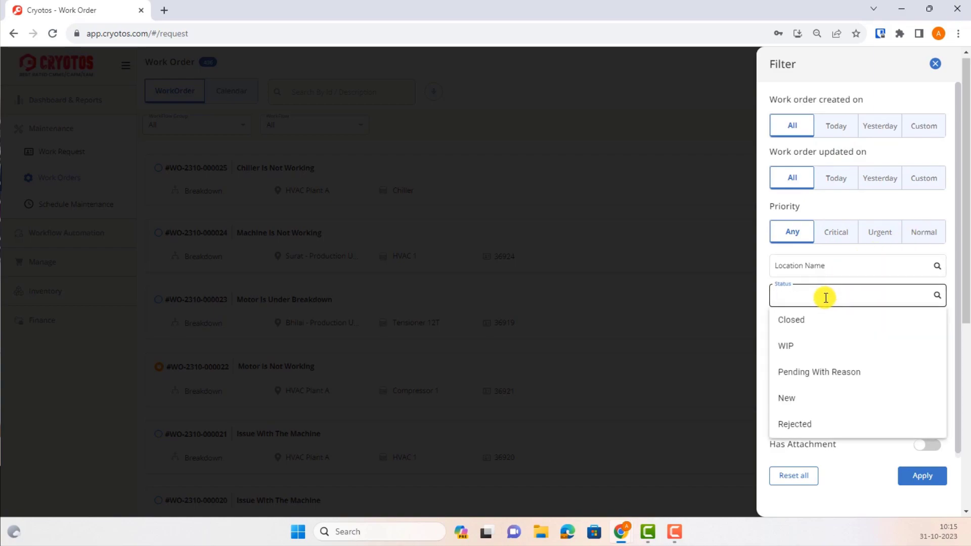
pyautogui.click(763, 297)
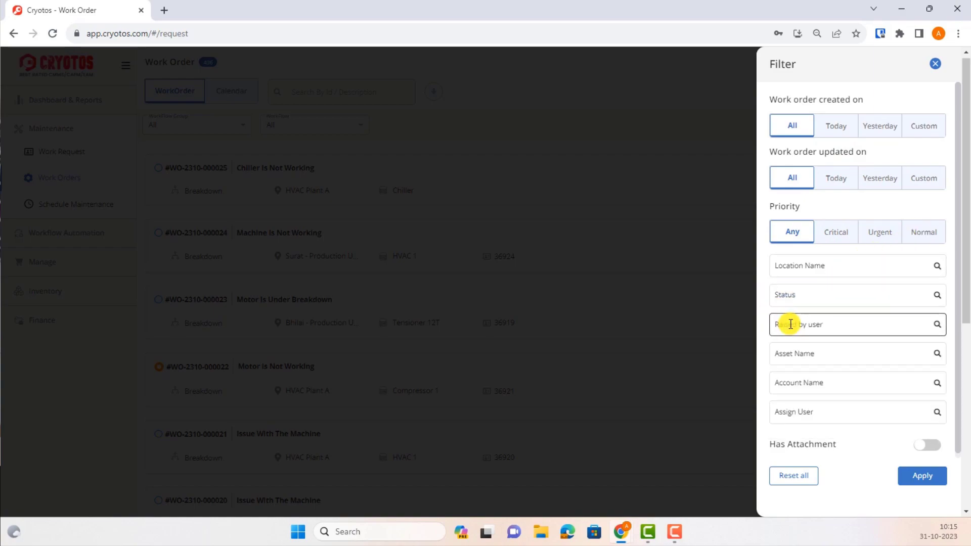
pyautogui.scroll(-1, 790, 324)
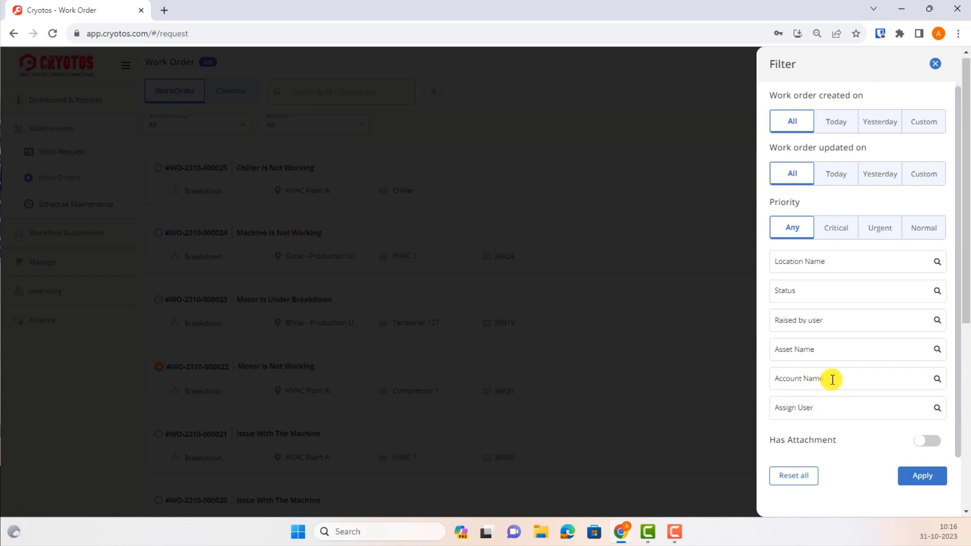
# Try filtering the work orders by Has Attachment, switch that filter off again and close the filter options
pyautogui.click(932, 447)
pyautogui.click(922, 476)
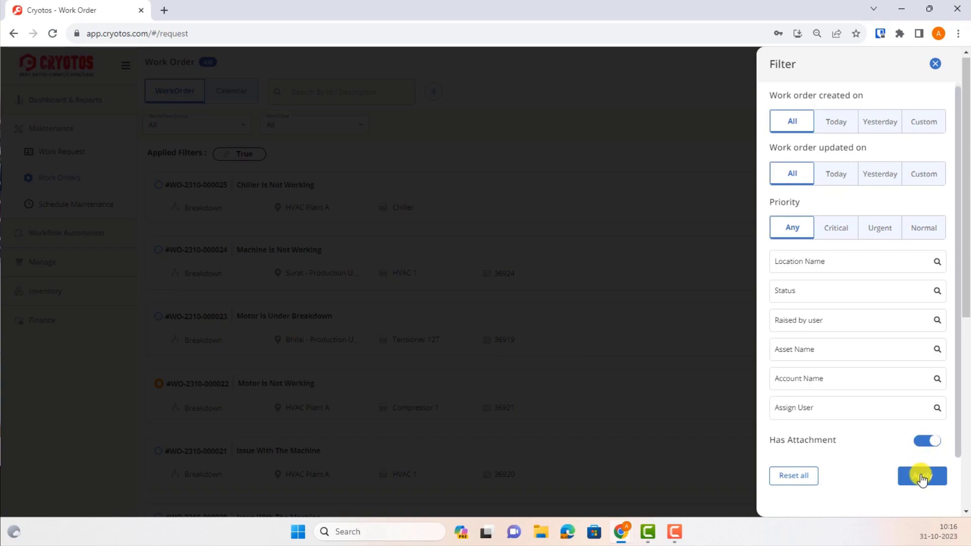
pyautogui.click(928, 444)
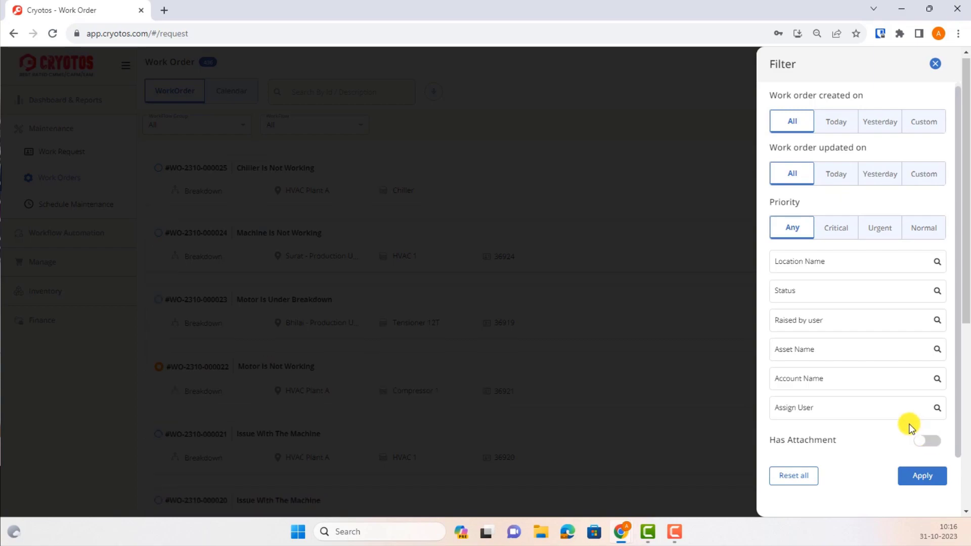
pyautogui.click(887, 368)
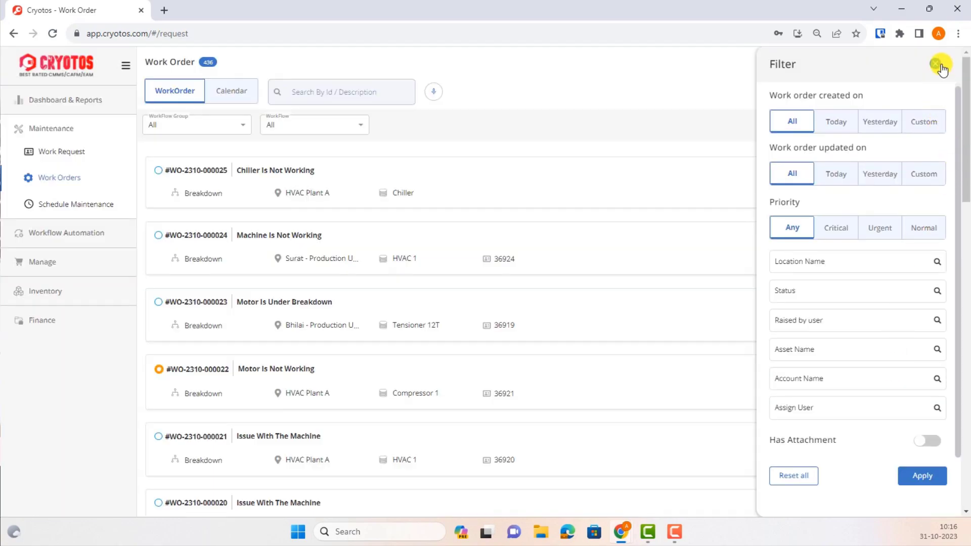
pyautogui.click(936, 65)
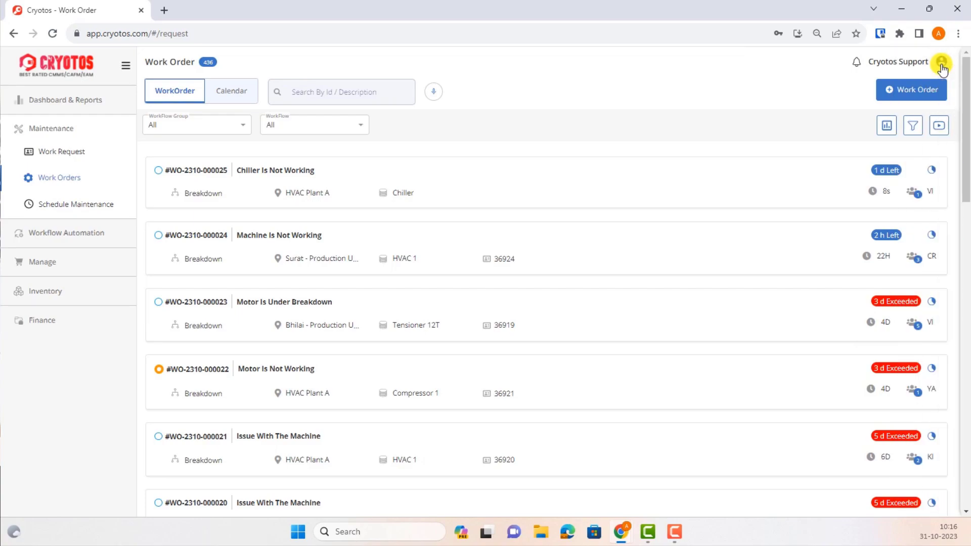
# Open the "Chiller Is Not Working" work order and examine its expanded details and Workflow Timeline
pyautogui.click(337, 187)
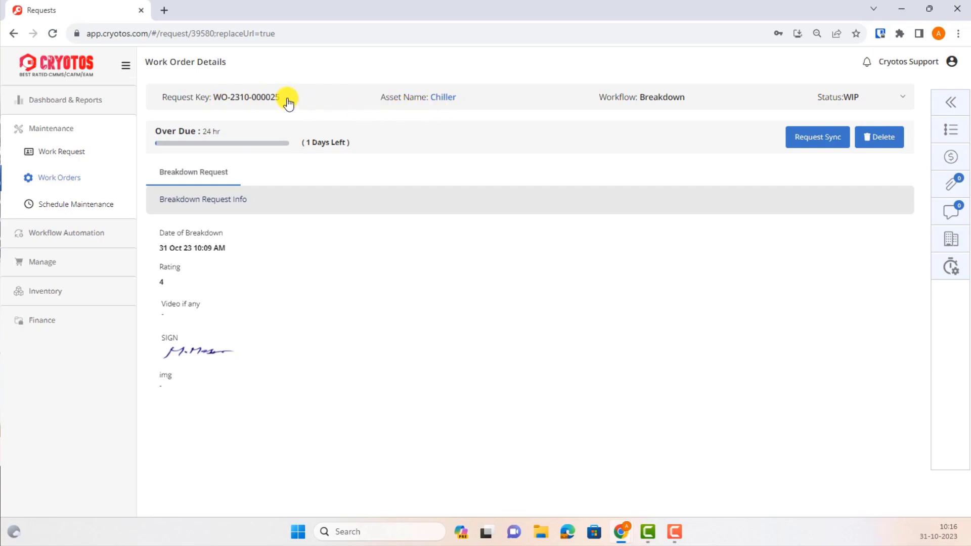
pyautogui.click(902, 98)
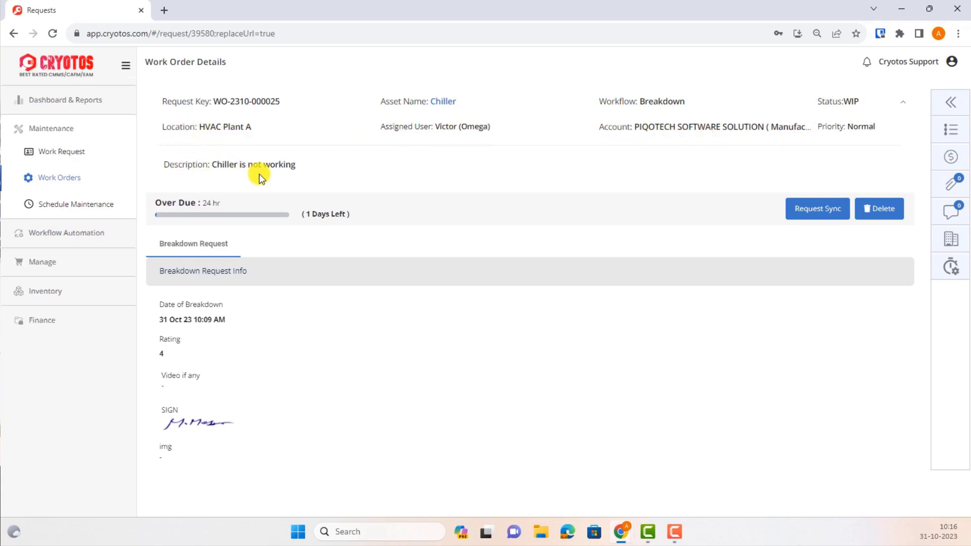
pyautogui.click(951, 103)
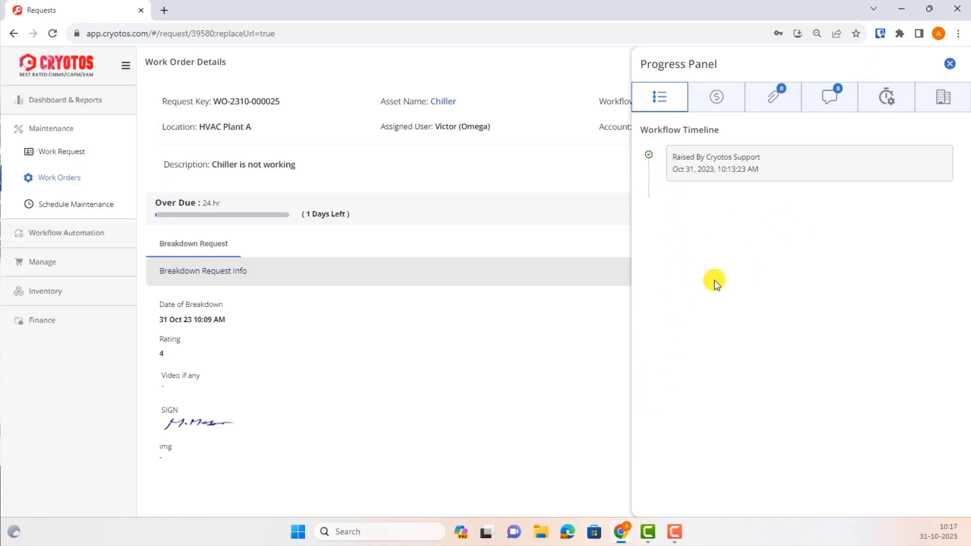
# Review the work order's parts and labour costs, and look through the File Type options for attachments
pyautogui.click(717, 102)
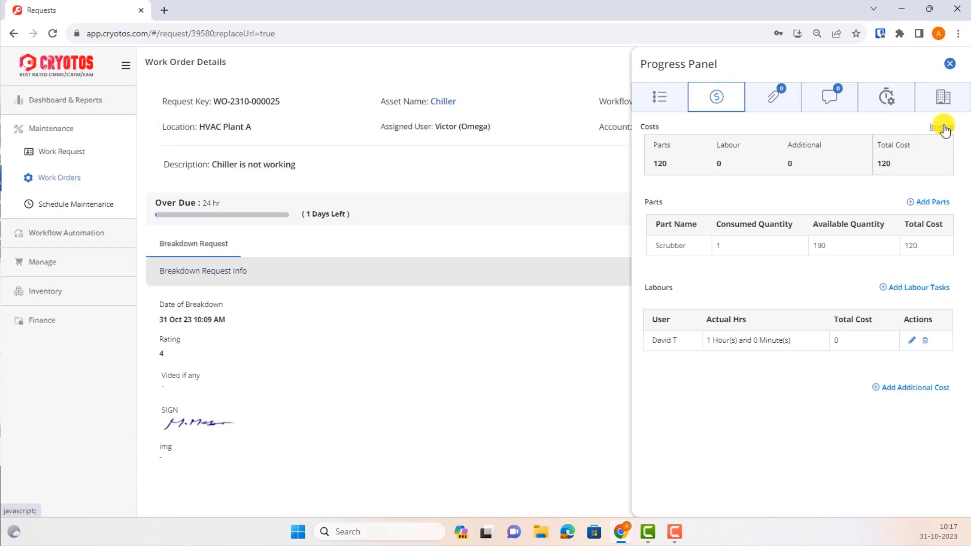
pyautogui.click(766, 96)
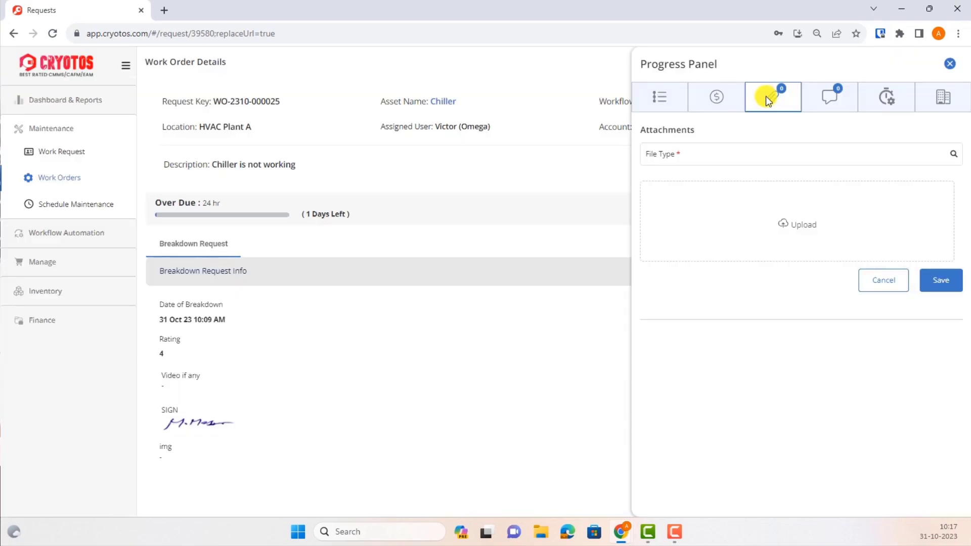
pyautogui.click(724, 154)
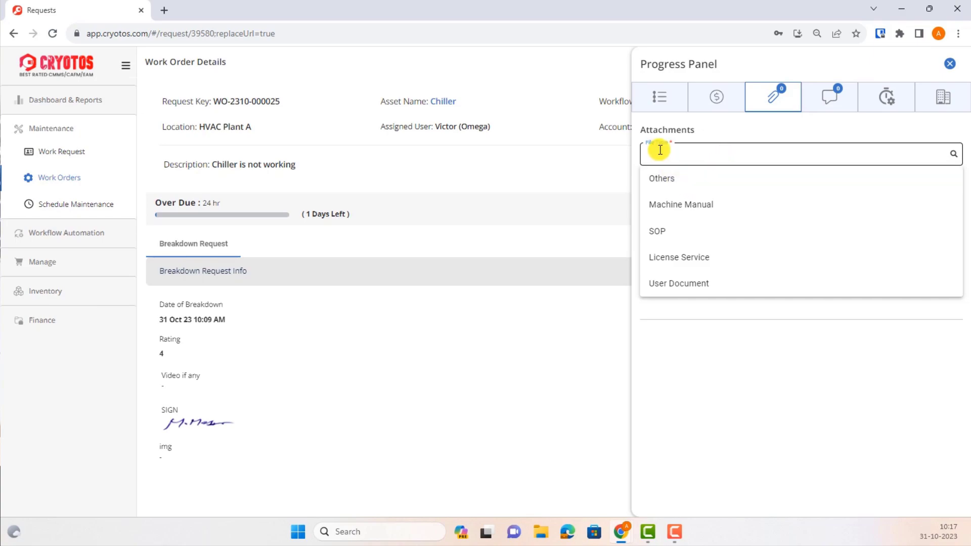
pyautogui.click(650, 313)
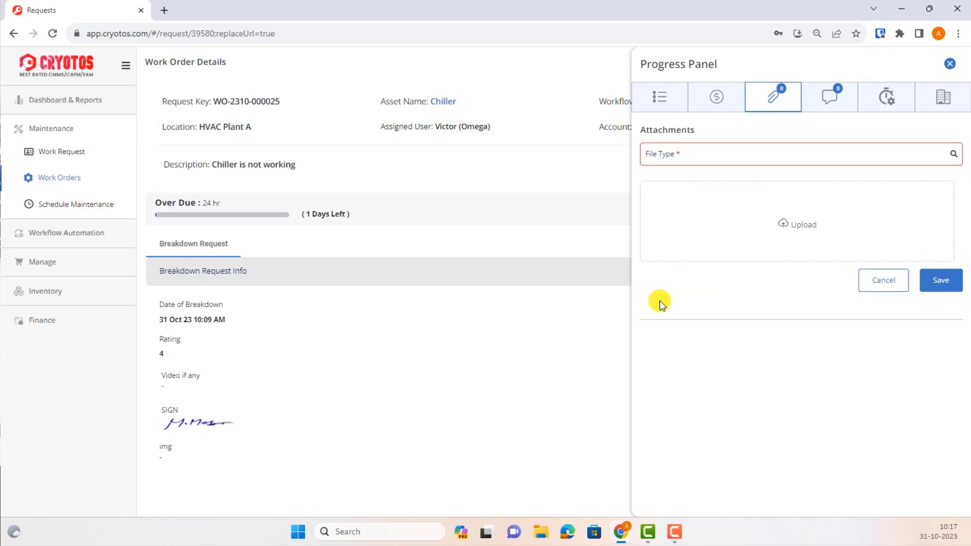
# Open the work order's comments and start a new message
pyautogui.click(827, 99)
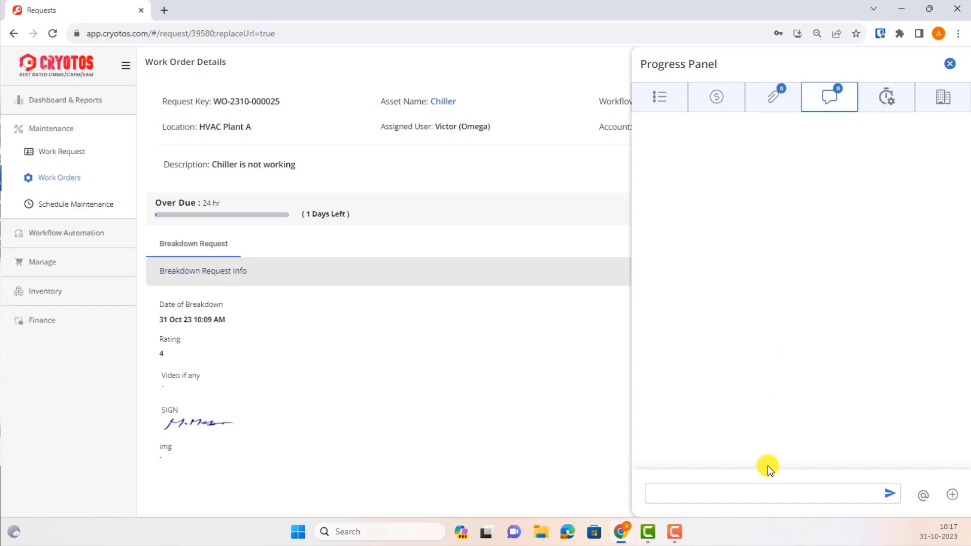
pyautogui.click(751, 496)
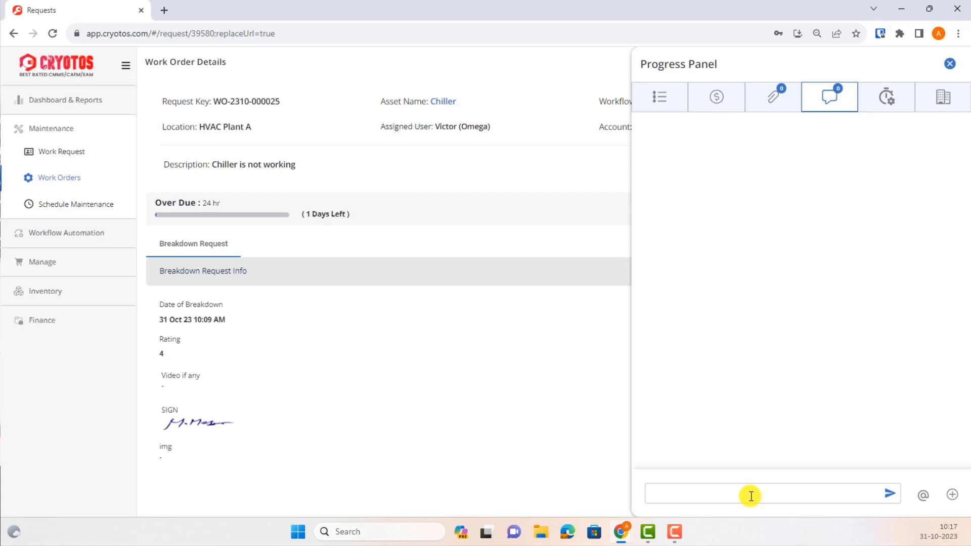
pyautogui.write('cryo')
pyautogui.press('BackSpace')
pyautogui.press('BackSpace')
pyautogui.press('BackSpace')
pyautogui.press('BackSpace')
# Send a comment that mentions the user listed just above Cryotos Support, followed by "- Please check the status"
pyautogui.write('@')
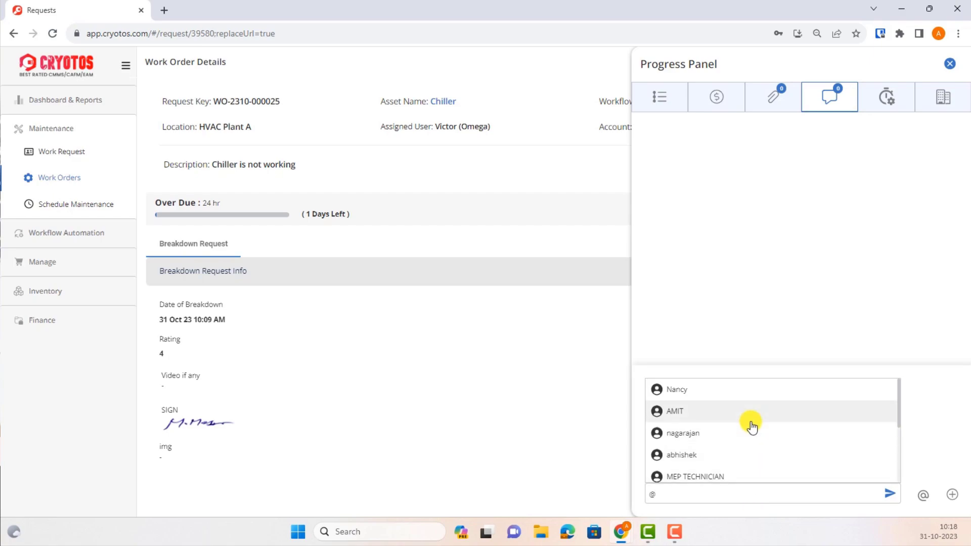
pyautogui.scroll(-5, 752, 459)
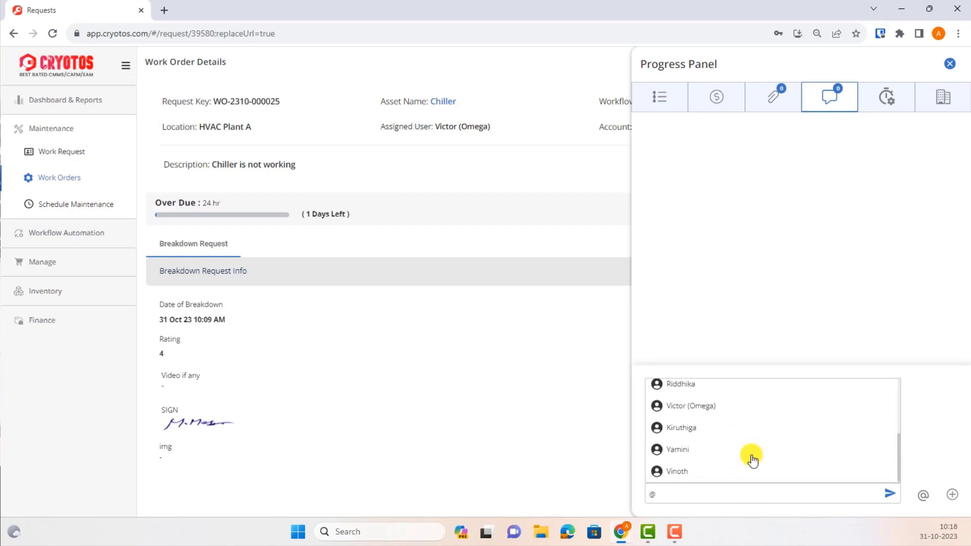
pyautogui.scroll(-3, 751, 459)
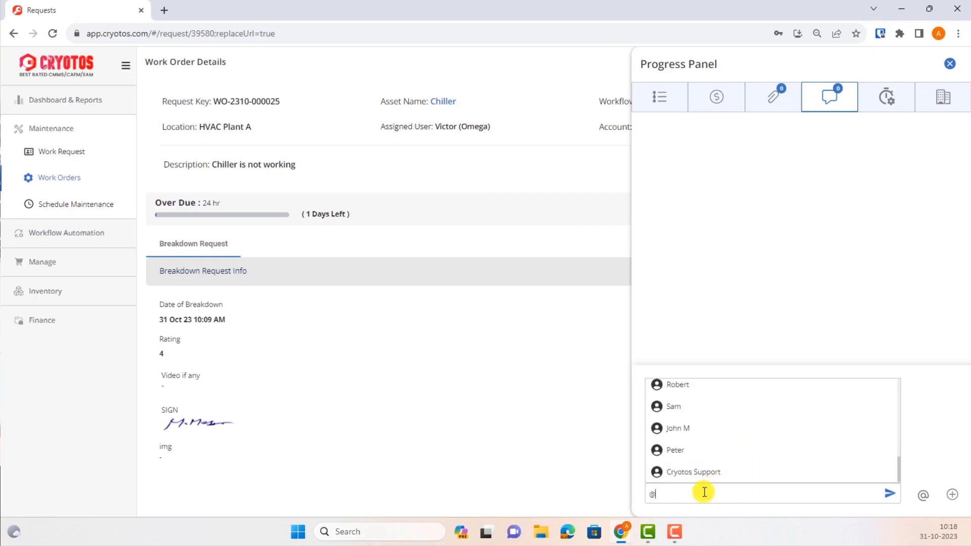
pyautogui.write('Pe')
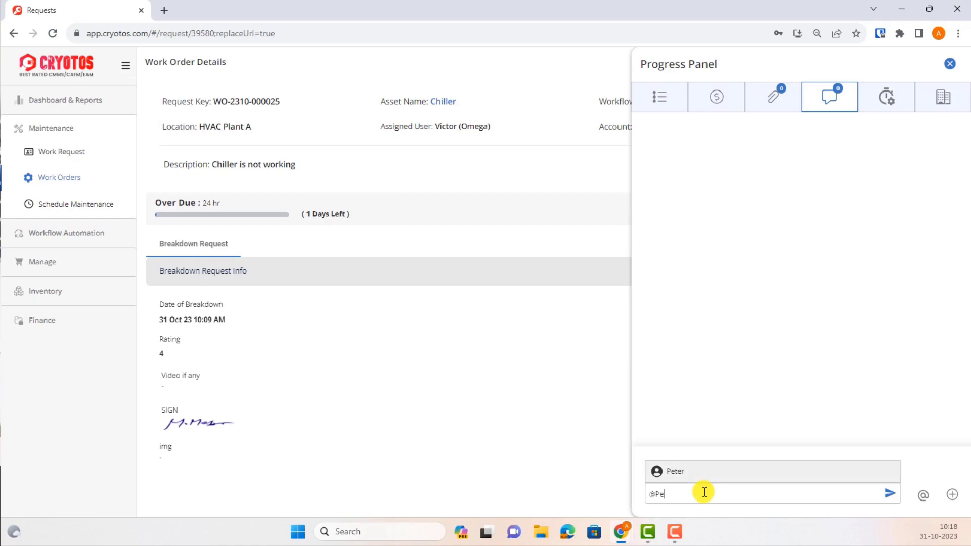
pyautogui.click(706, 472)
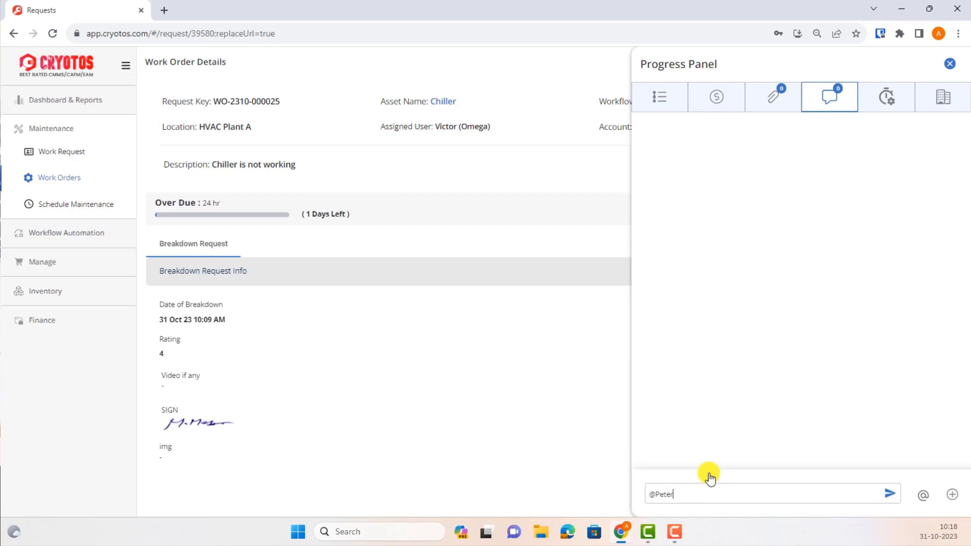
pyautogui.write('- ')
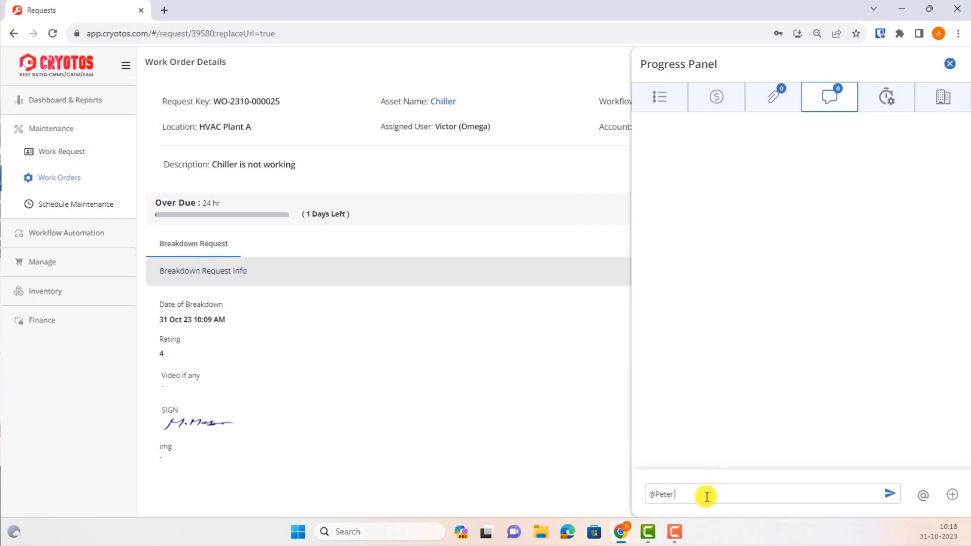
pyautogui.write('Please check the status')
pyautogui.click(887, 498)
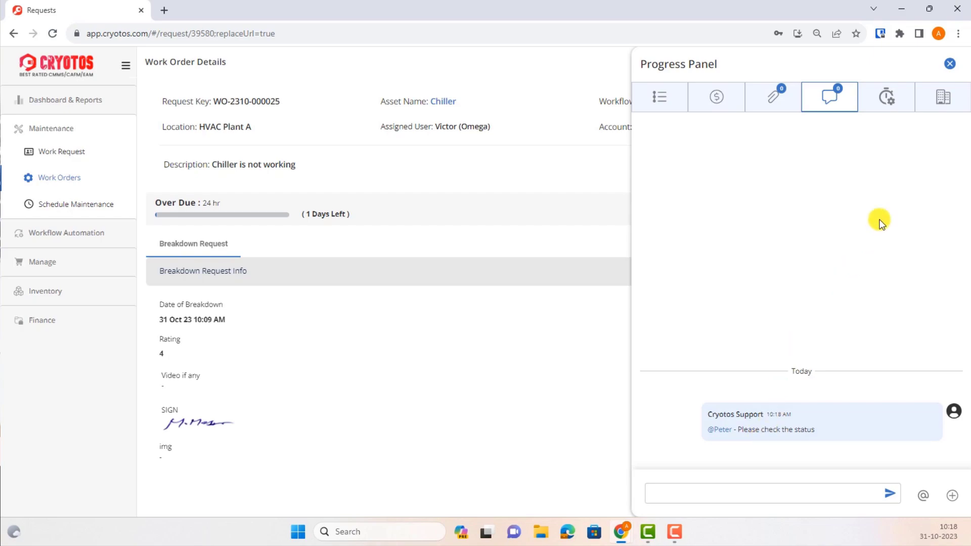
# Look at the work order's Asset Down Time Tracking section and check the Workflow Timeline again
pyautogui.click(883, 104)
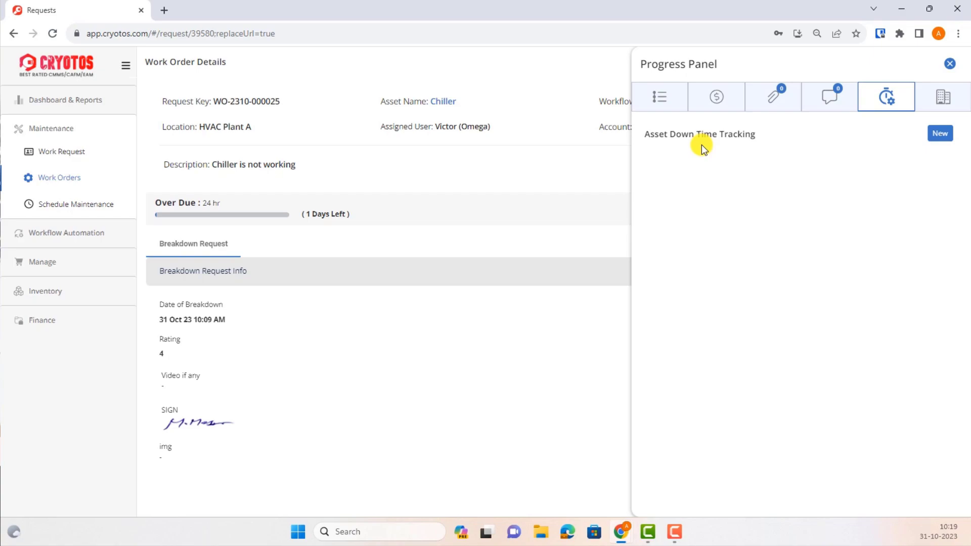
pyautogui.click(654, 110)
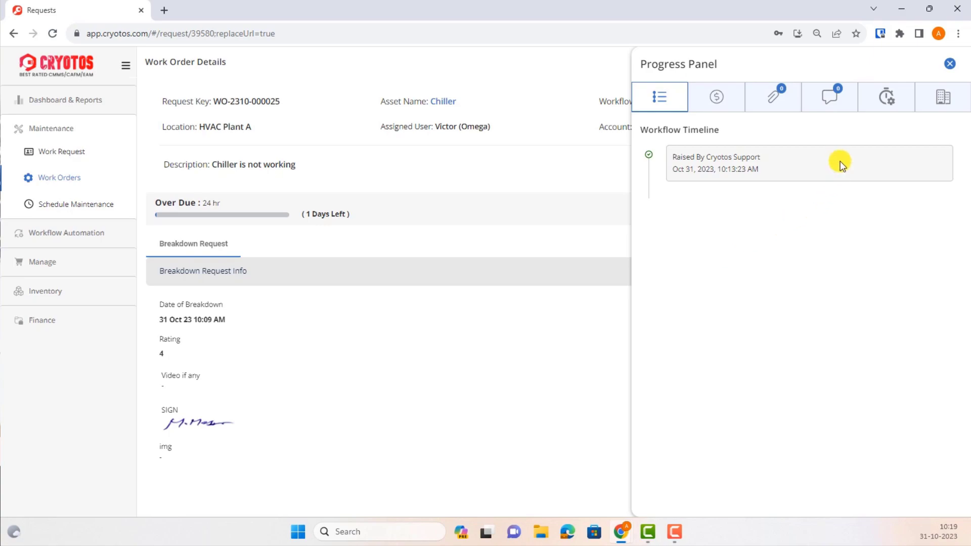
# Create a new asset downtime entry with start time 10/31/2023, 10:20 AM and end time 10/31/2023, 11:20 AM
pyautogui.click(871, 102)
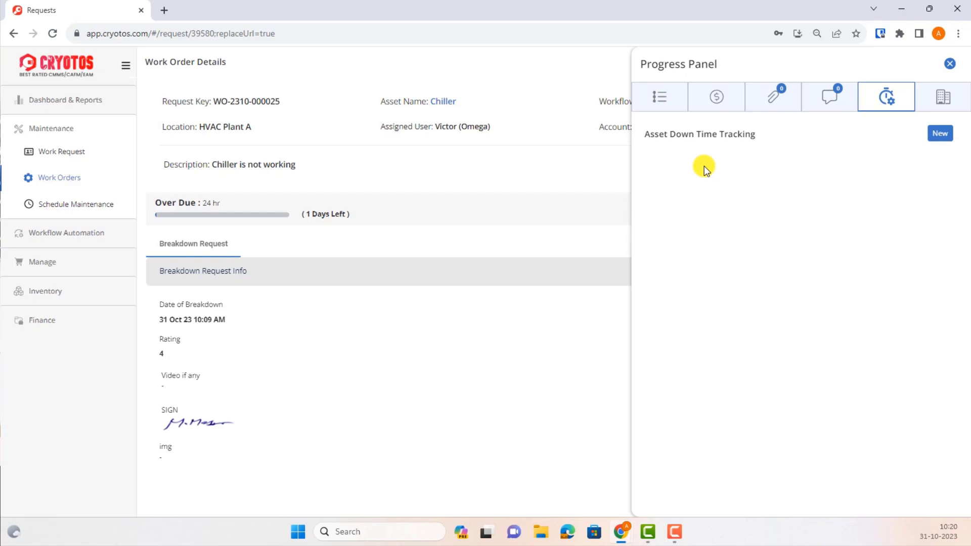
pyautogui.click(939, 136)
pyautogui.click(413, 119)
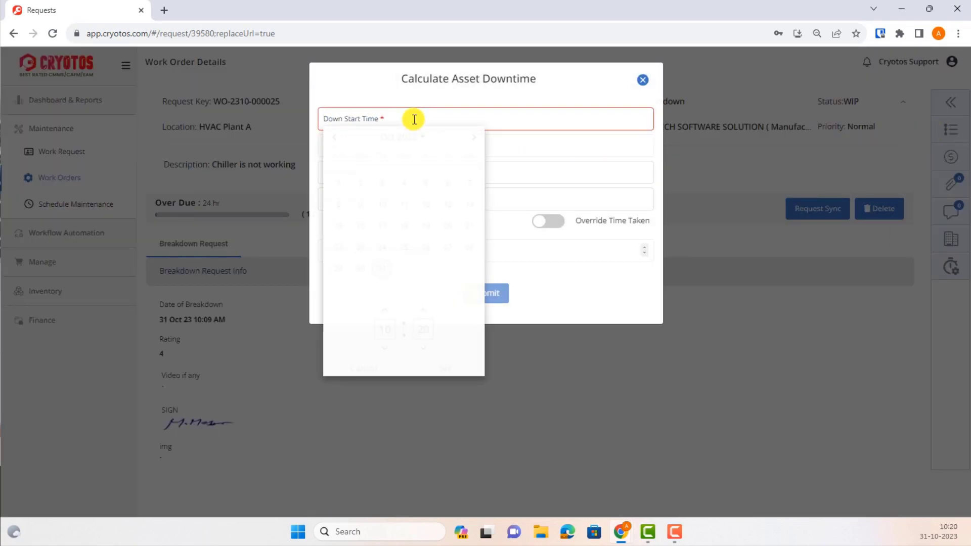
pyautogui.click(444, 374)
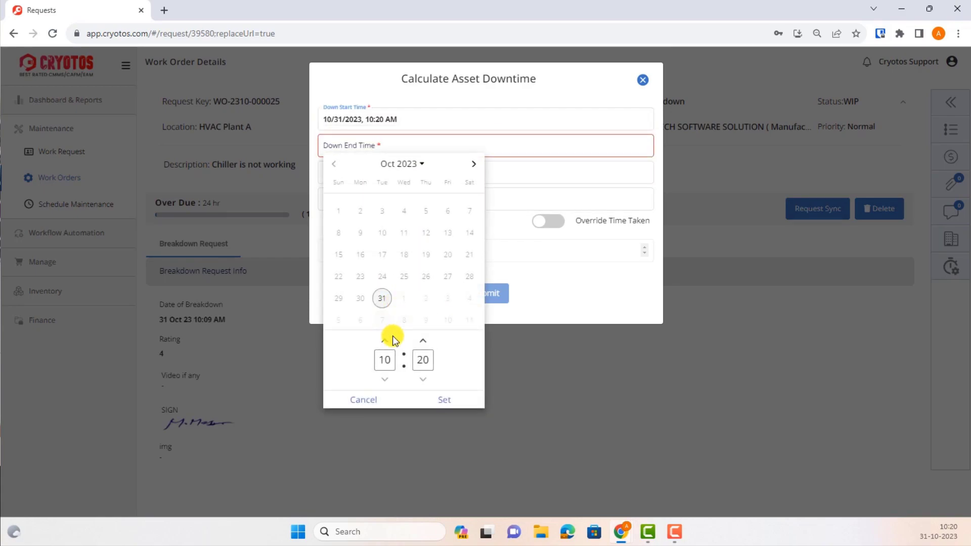
pyautogui.click(384, 340)
pyautogui.click(445, 400)
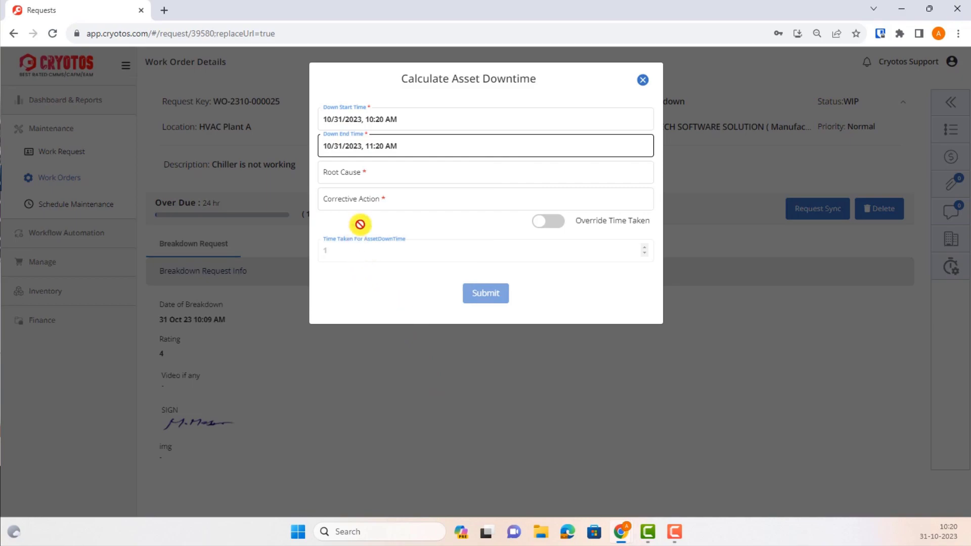
# Enter root cause "Parts Broken" and corrective action "Parts replaced" in the downtime entry, and close it without submitting
pyautogui.click(340, 175)
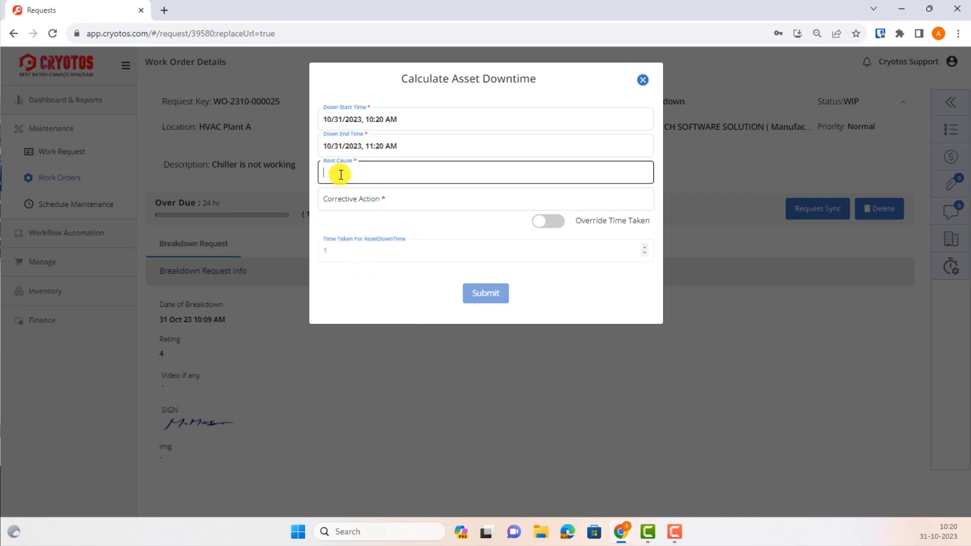
pyautogui.write('Parts Broken')
pyautogui.click(347, 192)
pyautogui.write('Part')
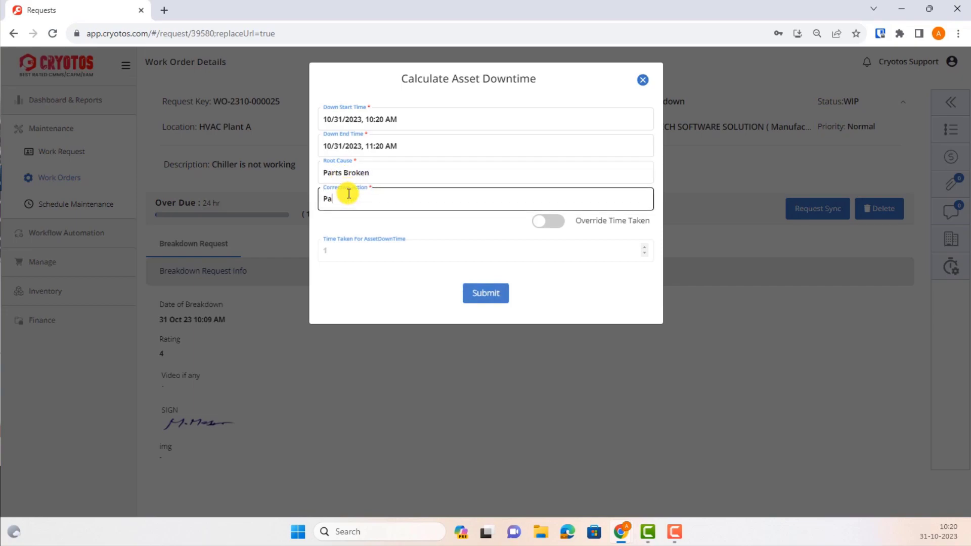
pyautogui.write('s replaced')
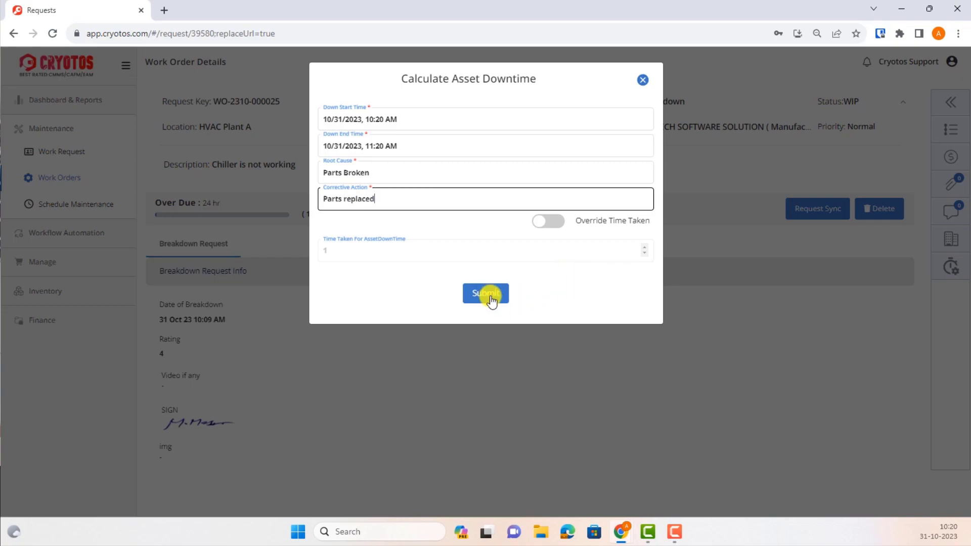
pyautogui.click(644, 81)
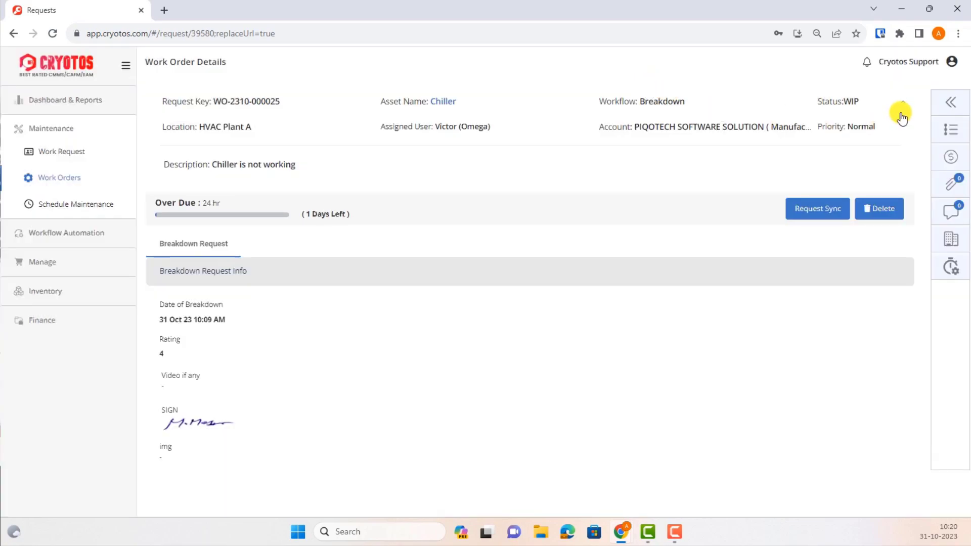
# Reassign the Chiller work order to Cryotos Support and return to its details
pyautogui.click(945, 103)
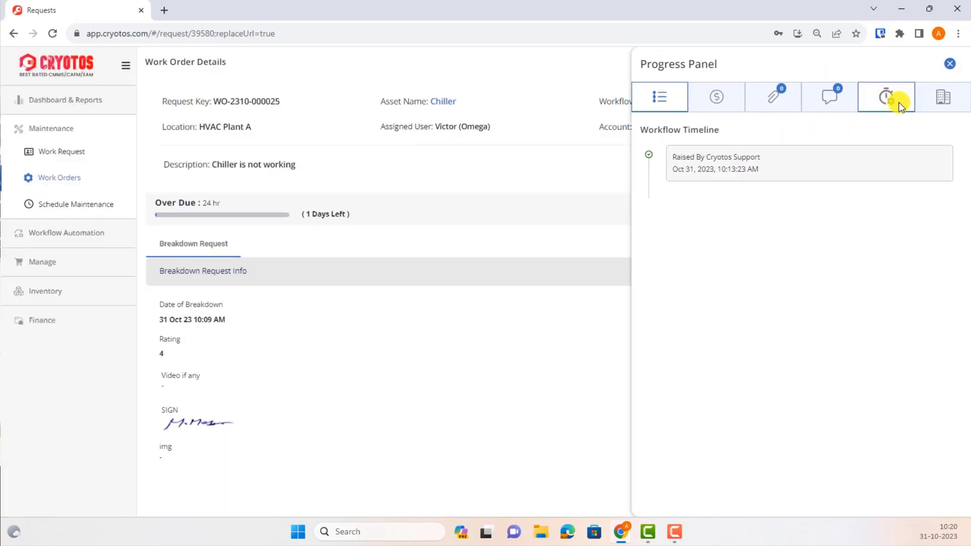
pyautogui.click(949, 101)
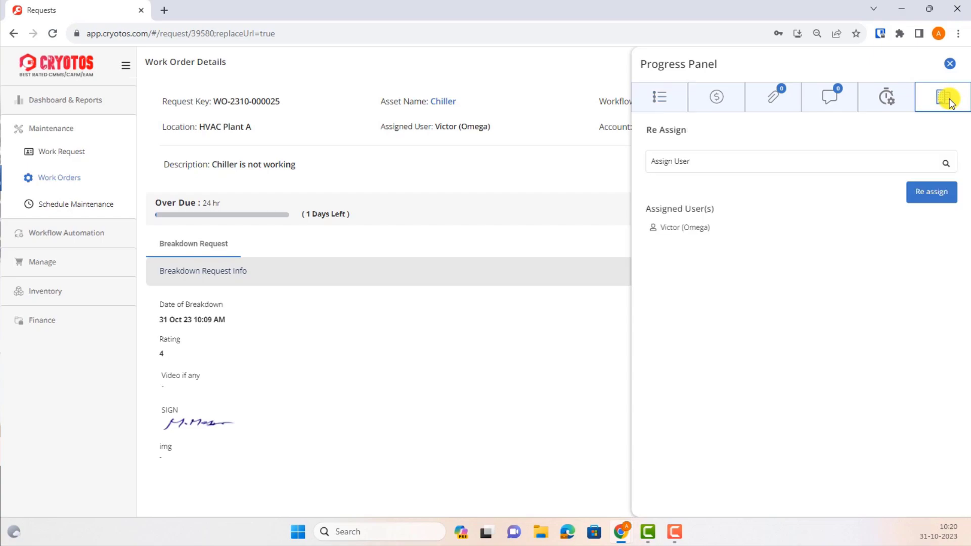
pyautogui.click(680, 161)
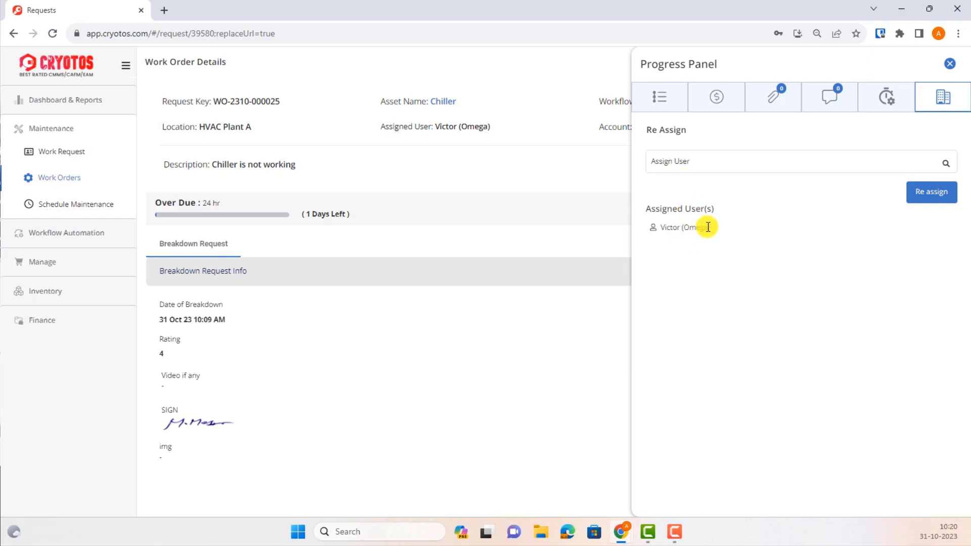
pyautogui.click(690, 161)
pyautogui.write('cryoto')
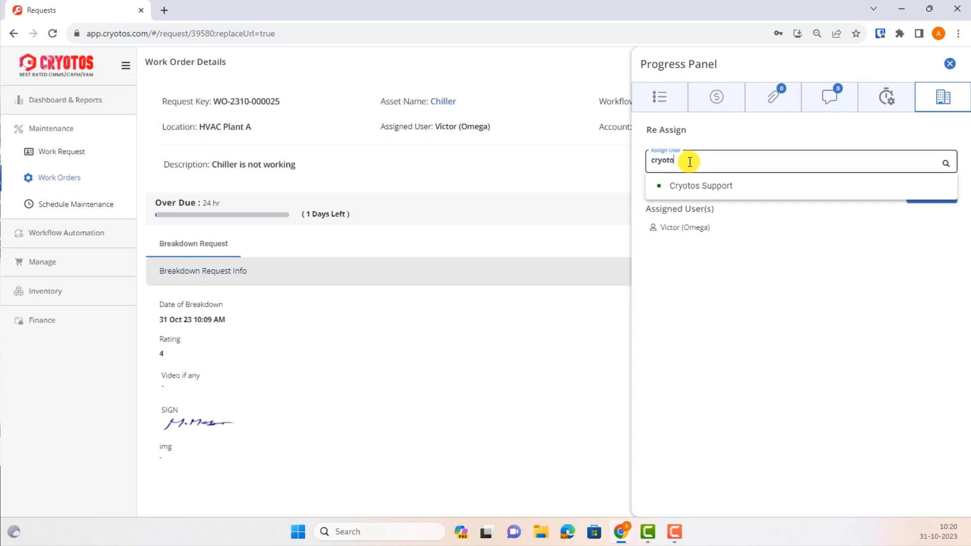
pyautogui.click(699, 186)
pyautogui.click(919, 197)
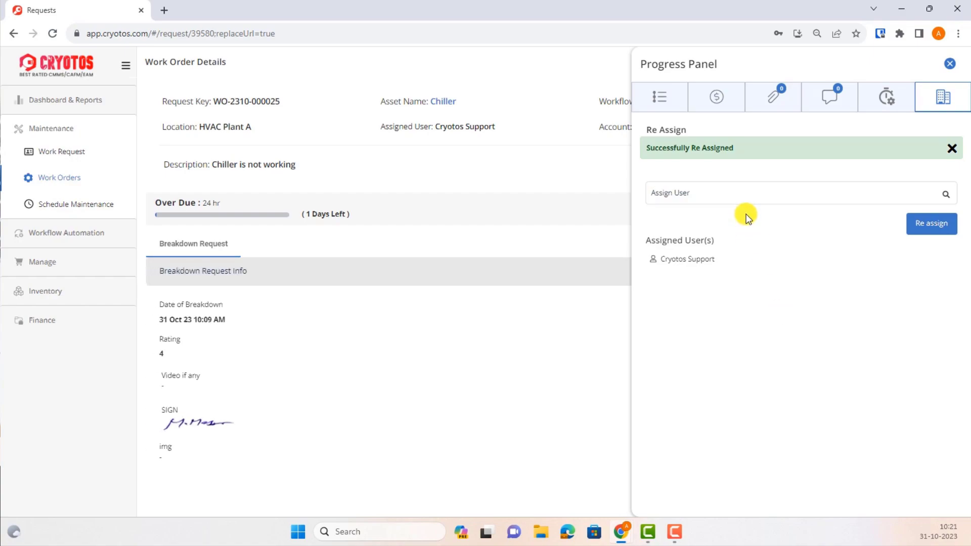
pyautogui.click(948, 65)
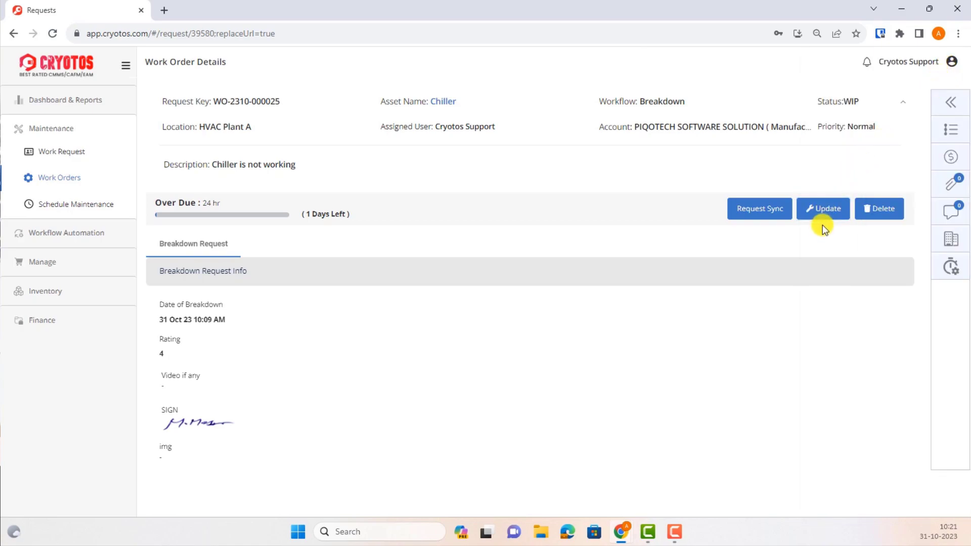
# Start updating the Chiller work order, pausing the other work order in progress and continuing here
pyautogui.click(822, 210)
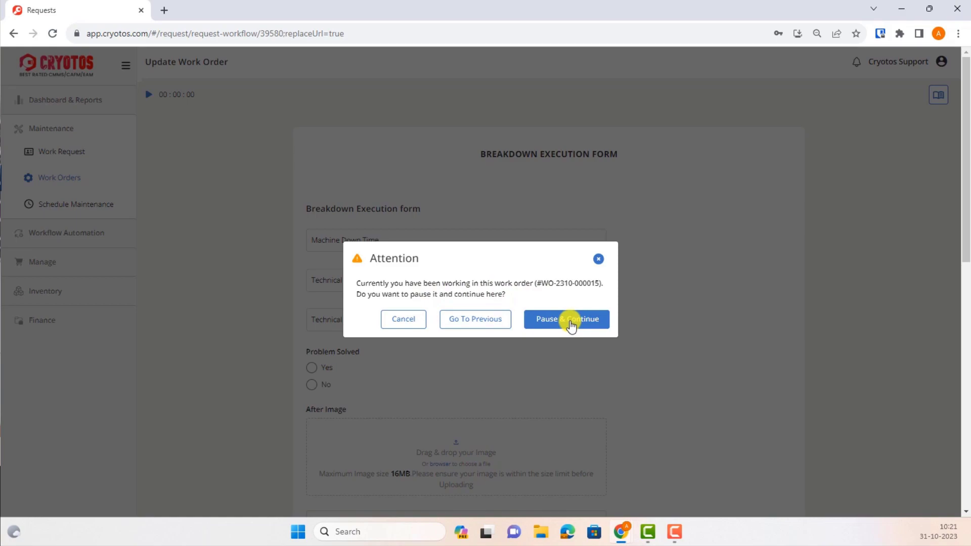
pyautogui.click(571, 319)
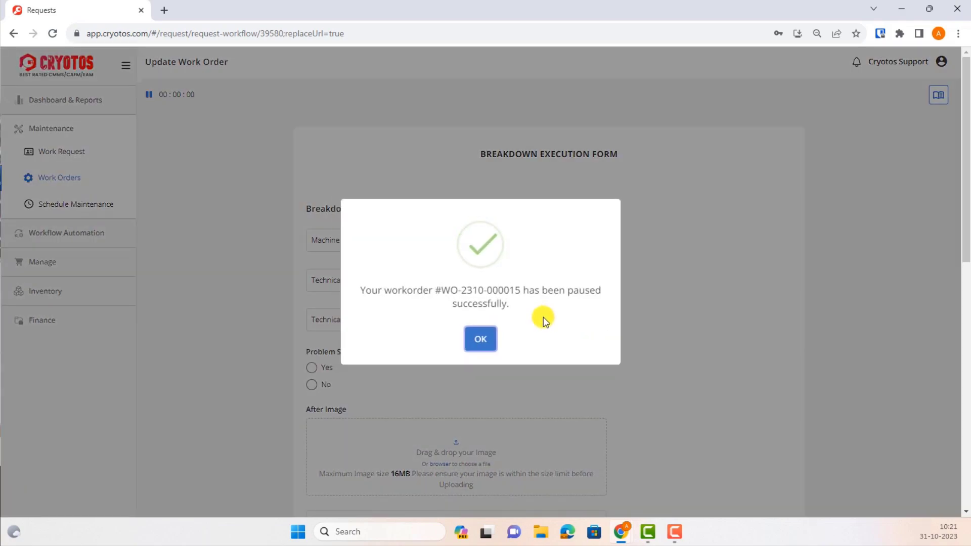
pyautogui.click(480, 338)
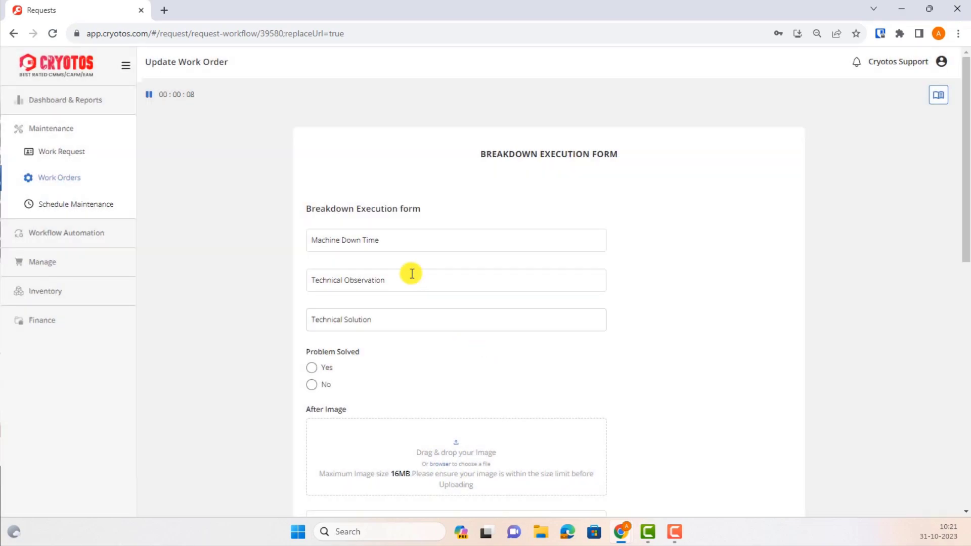
# Set Problem Solved to Yes in the Breakdown Execution form
pyautogui.click(402, 239)
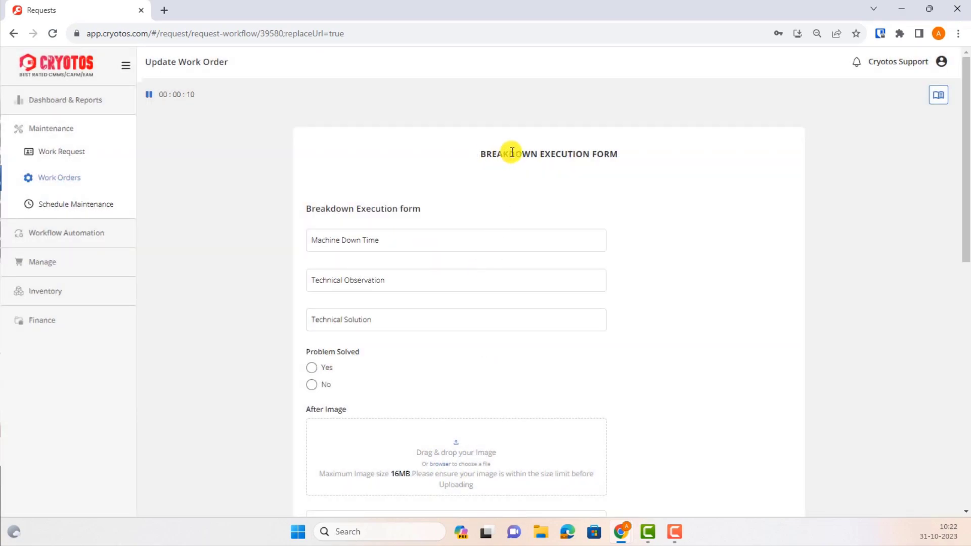
pyautogui.scroll(-3, 423, 329)
pyautogui.scroll(-1, 423, 329)
pyautogui.click(313, 182)
pyautogui.scroll(-3, 437, 322)
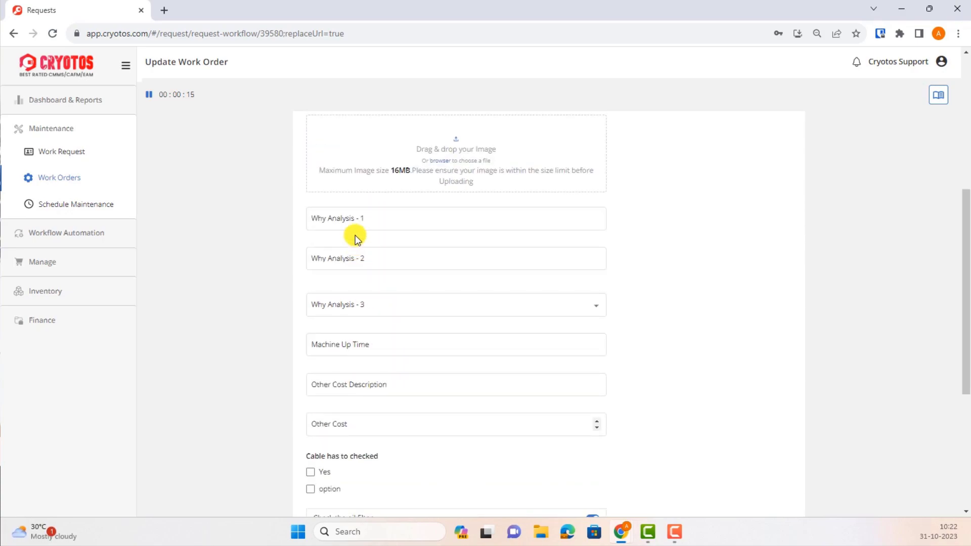
# Fill in Why Analysis - 1 with "Parts broken" and Why Analysis - 2 with "New parts placed"
pyautogui.click(355, 221)
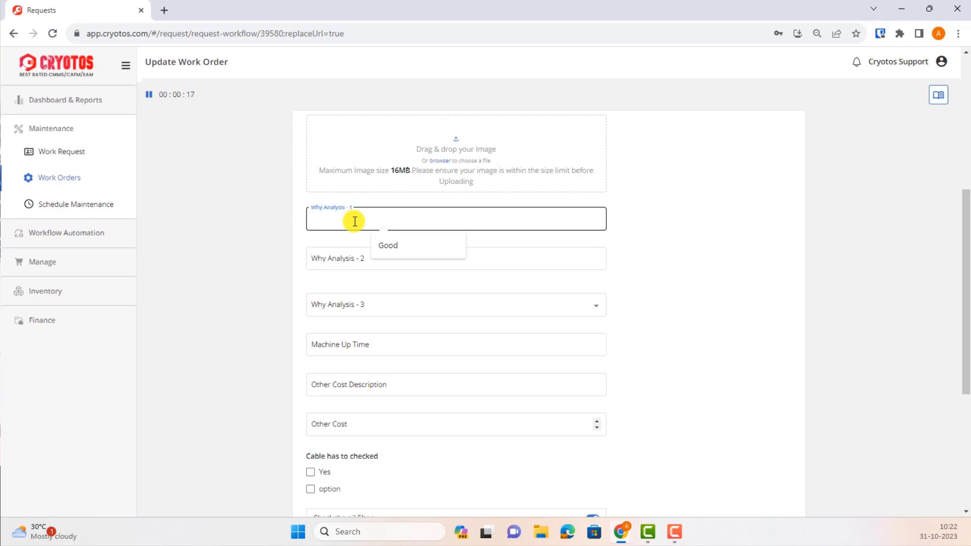
pyautogui.write('Parts bro')
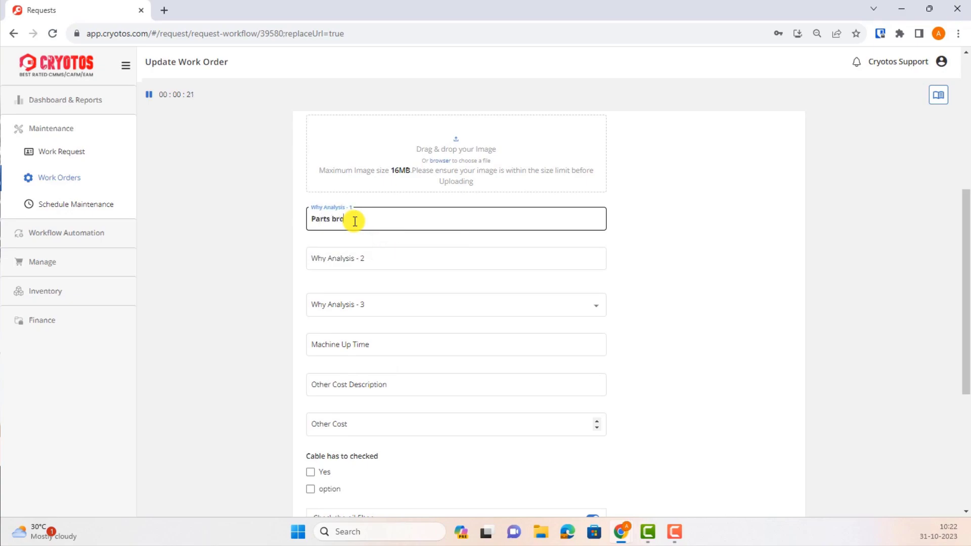
pyautogui.write('ken')
pyautogui.click(362, 264)
pyautogui.write('New parts')
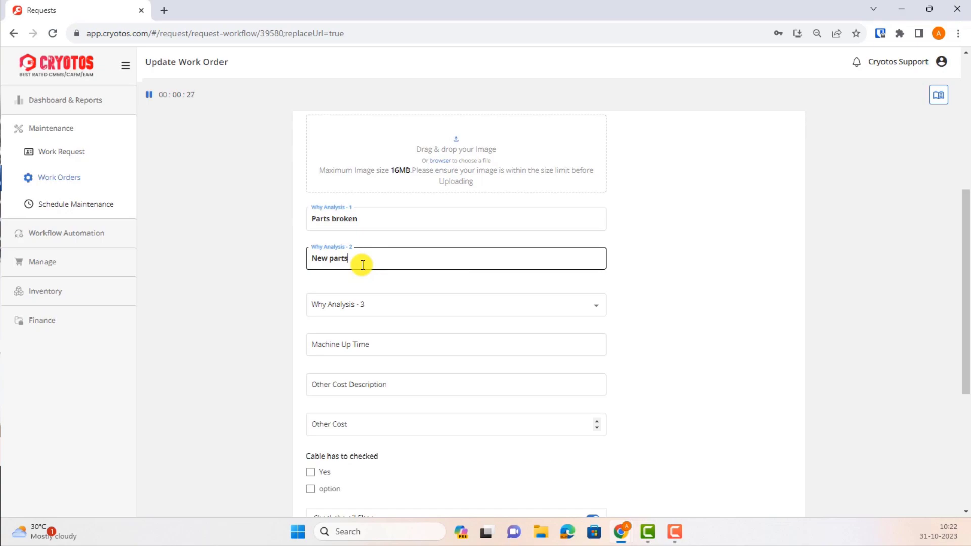
pyautogui.write(' placed')
# Mark "Cable has to checked" as Yes and review the filled-in execution form
pyautogui.scroll(-5, 395, 297)
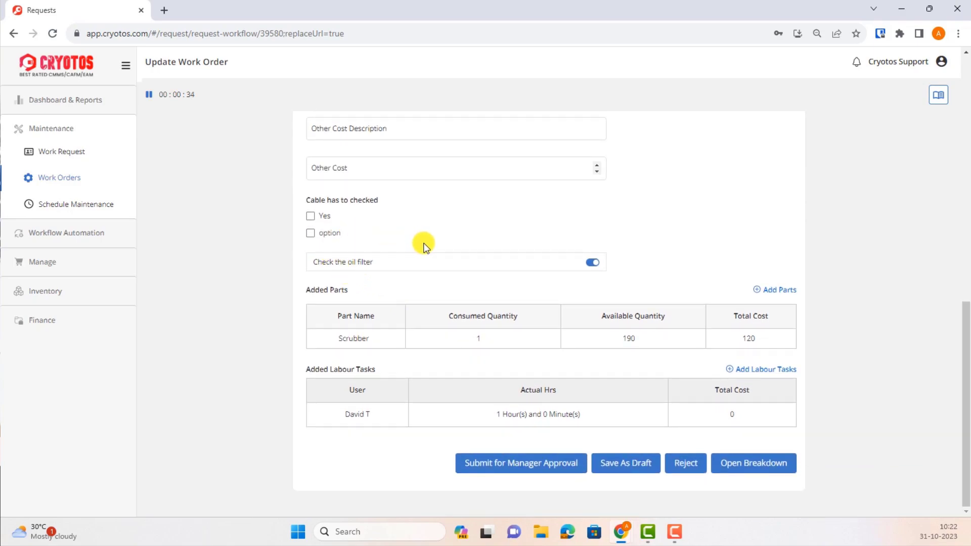
pyautogui.click(311, 217)
pyautogui.scroll(3, 521, 412)
pyautogui.scroll(5, 521, 413)
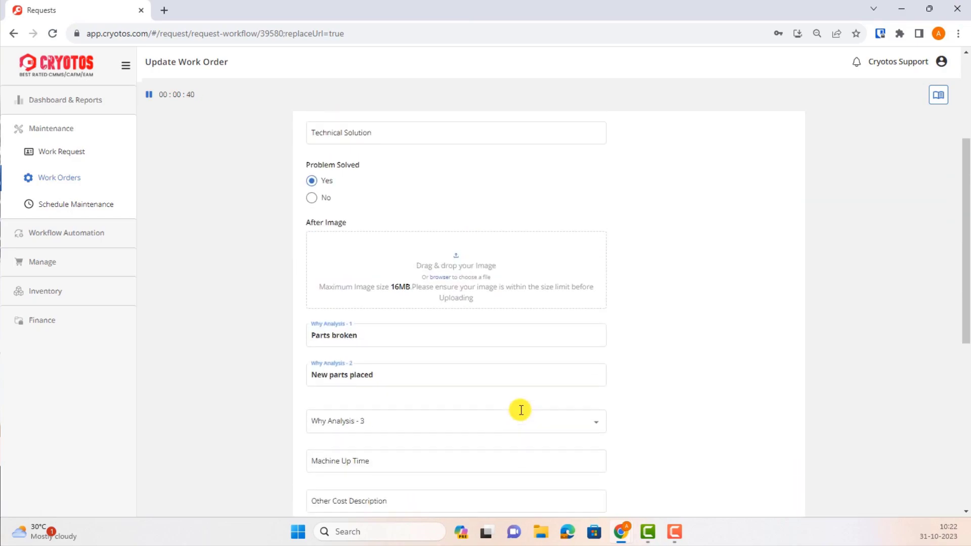
pyautogui.scroll(-8, 521, 414)
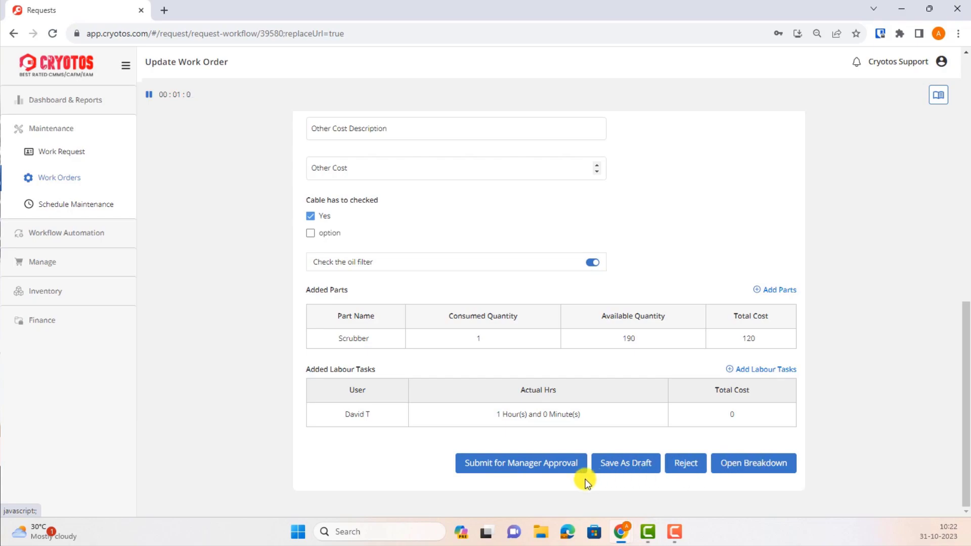
# Submit the execution form for manager approval, assigning it to the first employee listed
pyautogui.click(516, 470)
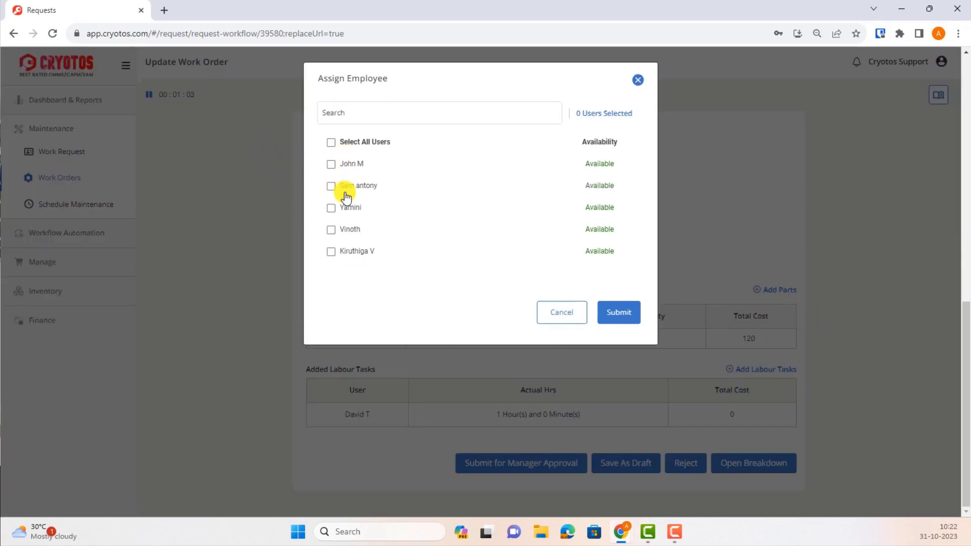
pyautogui.click(333, 164)
pyautogui.click(609, 315)
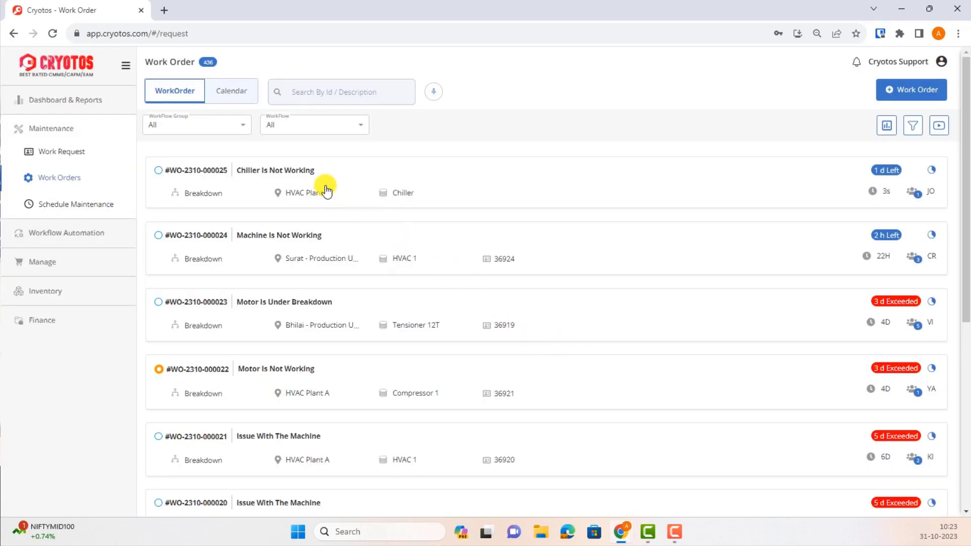
# Open the "Chiller Is Not Working" work order's Breakdown Execution form and reassign the work order to Cryotos Support
pyautogui.click(326, 191)
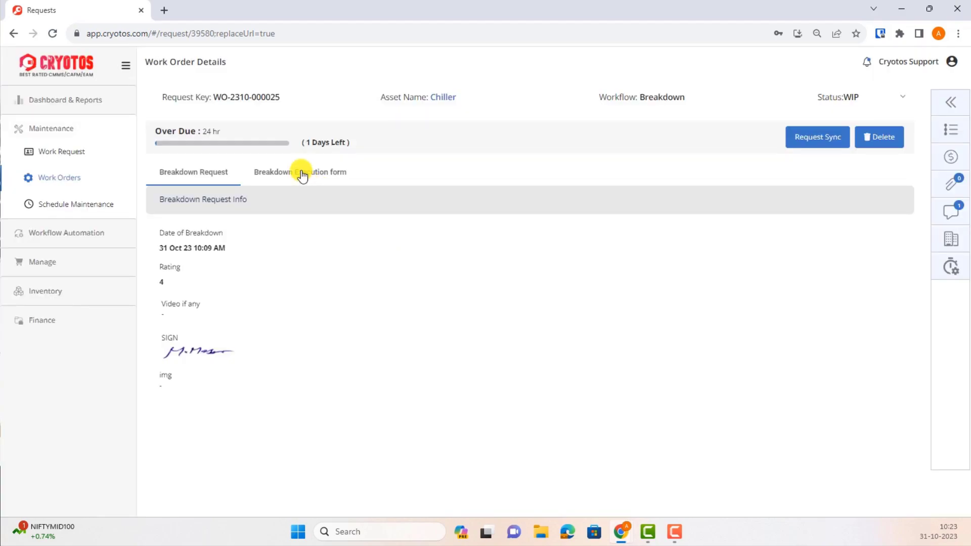
pyautogui.click(301, 174)
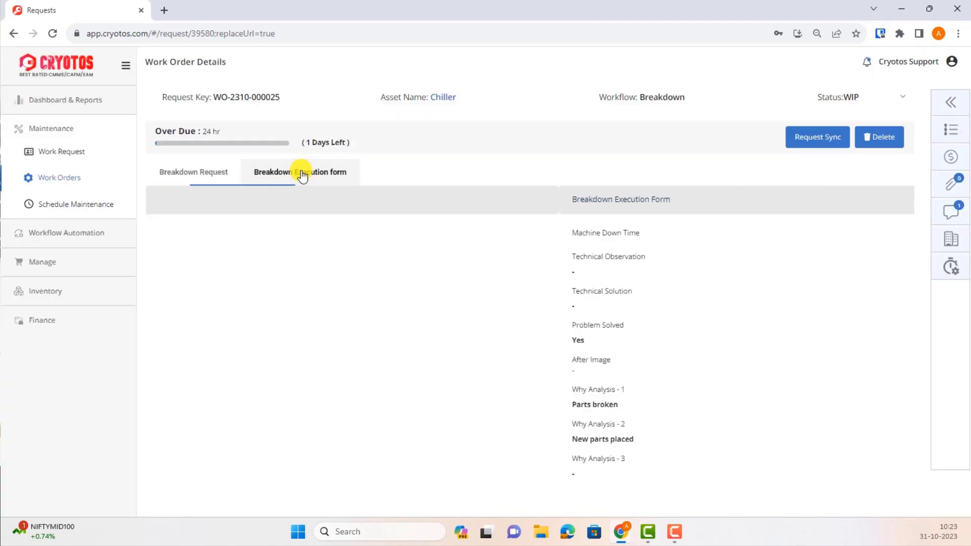
pyautogui.click(946, 104)
pyautogui.click(944, 98)
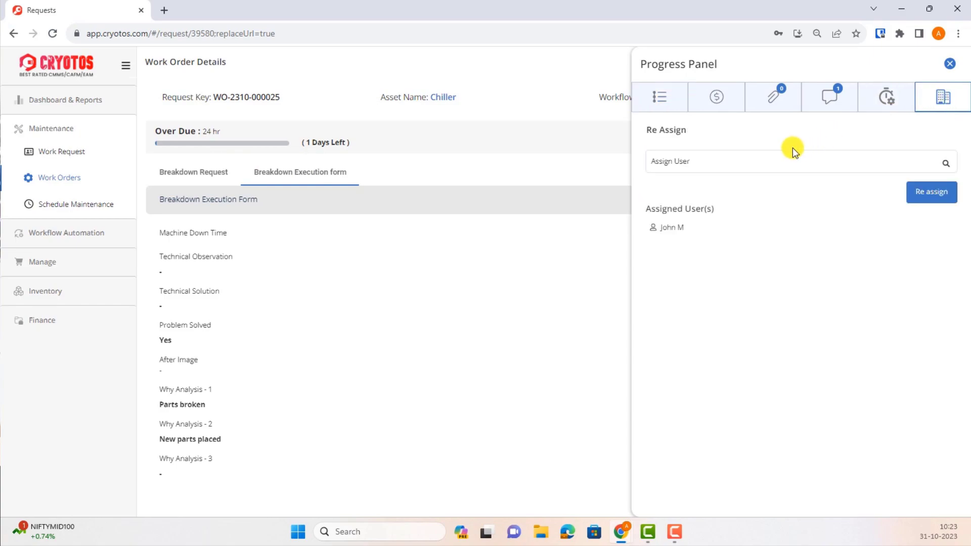
pyautogui.click(797, 151)
pyautogui.write('cryo')
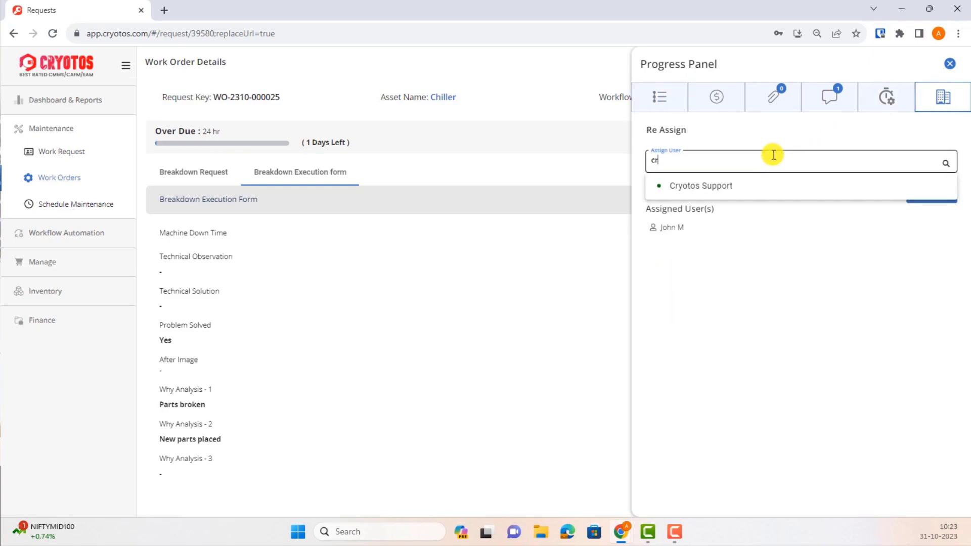
pyautogui.click(757, 191)
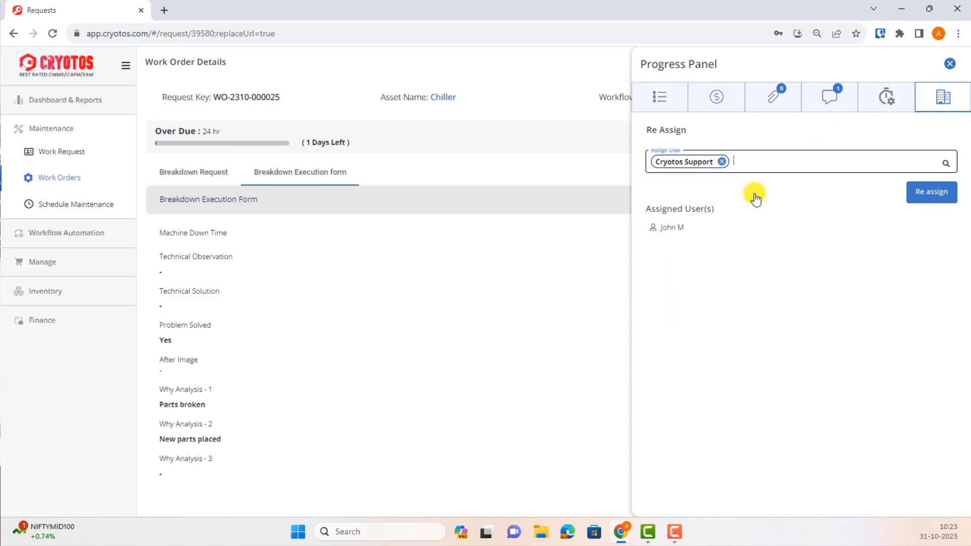
pyautogui.click(929, 192)
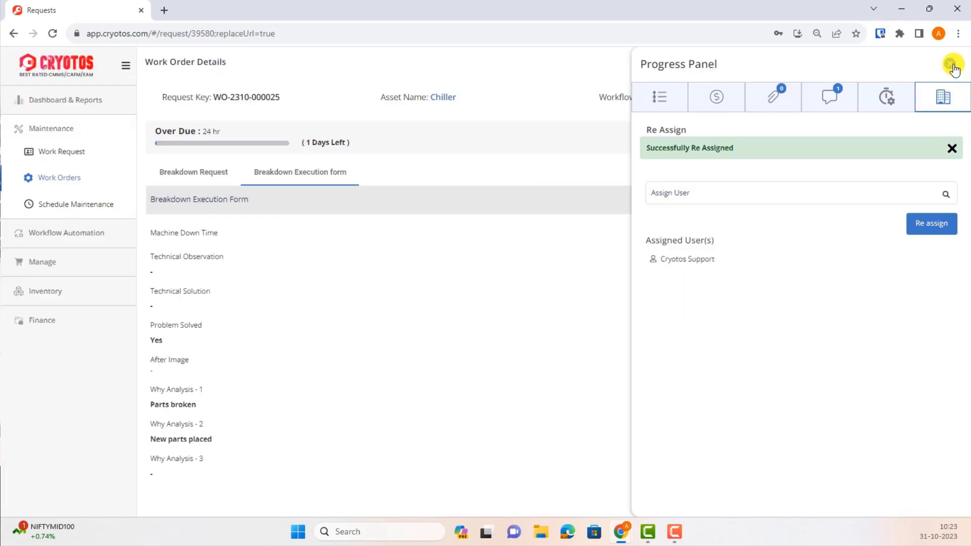
pyautogui.click(953, 68)
# Update the work order's Approval form with the manager approval remark "Good" and a Neutral rating
pyautogui.click(825, 137)
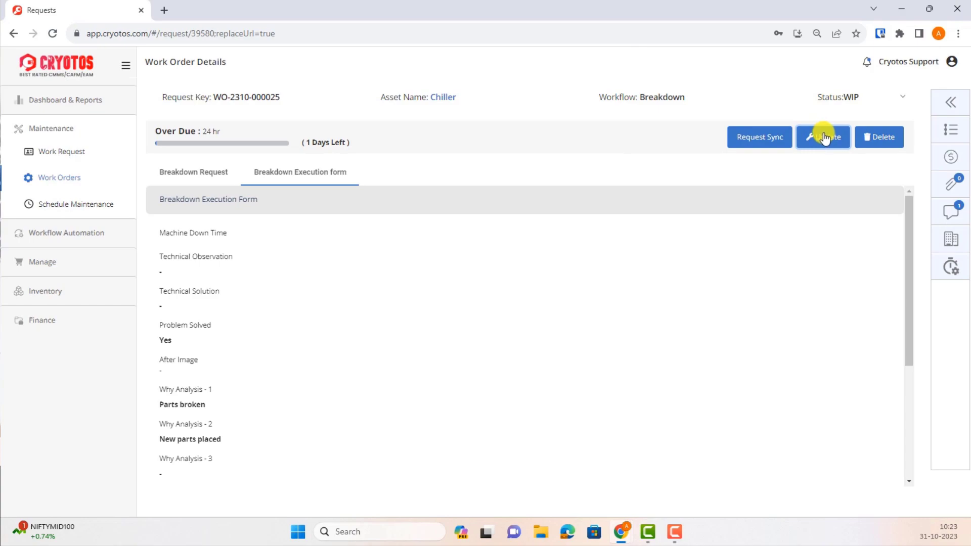
pyautogui.click(824, 137)
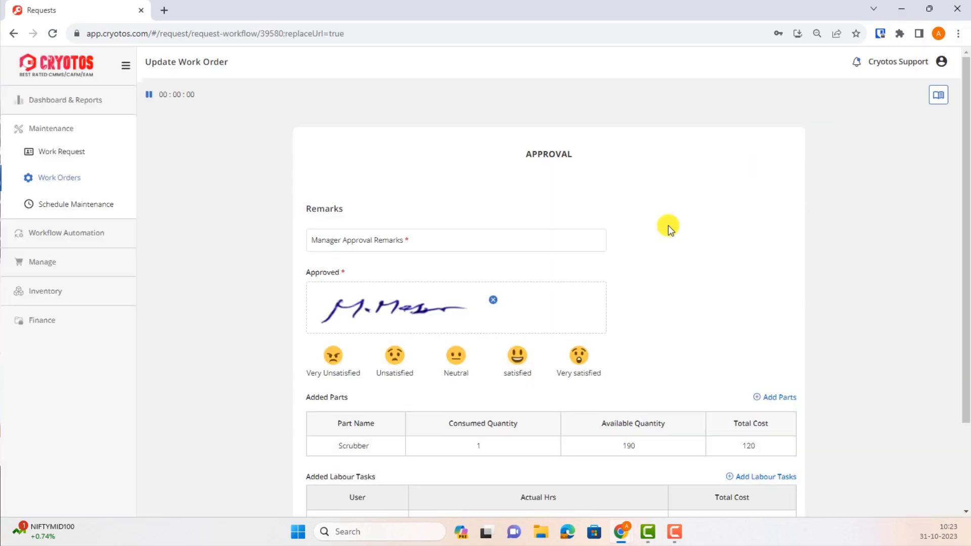
pyautogui.click(418, 241)
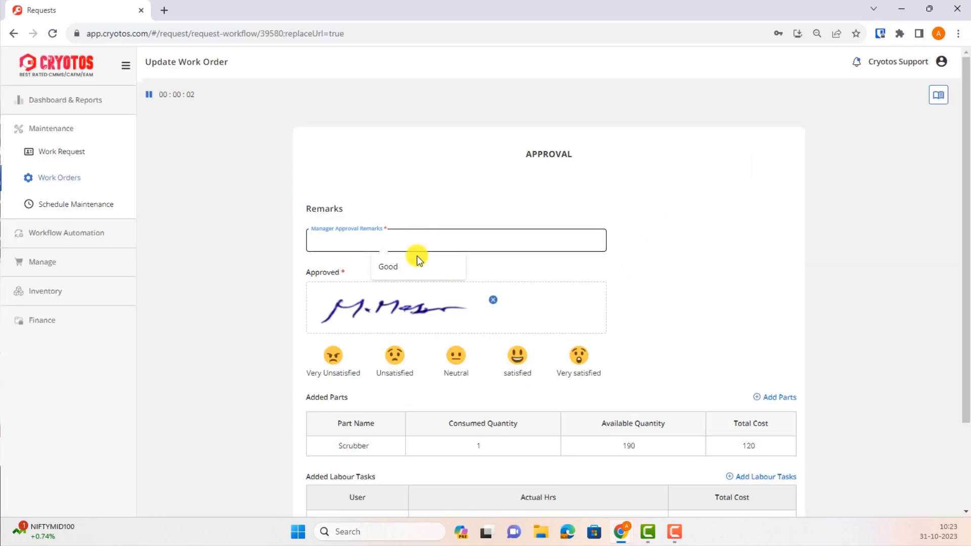
pyautogui.click(415, 267)
pyautogui.click(456, 354)
pyautogui.scroll(-2, 633, 342)
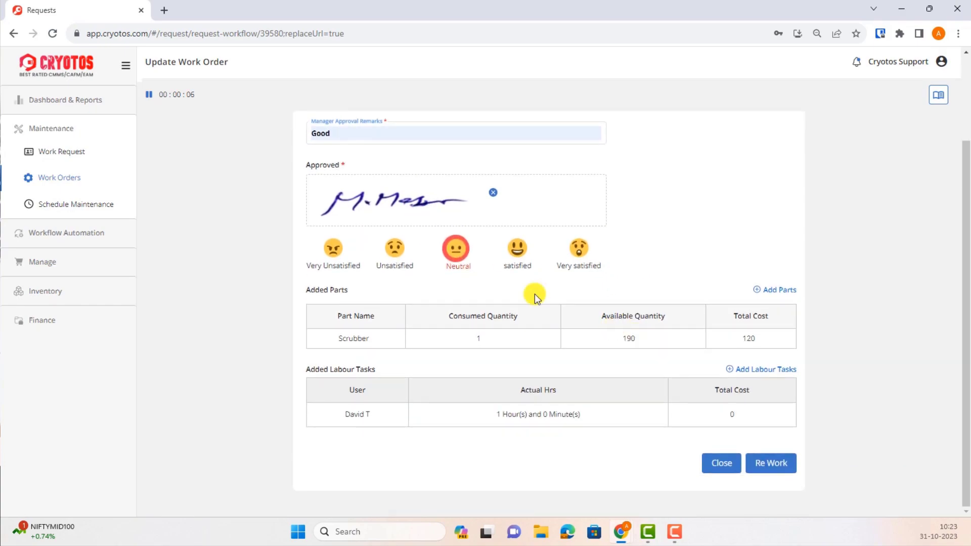
# Start closing the work order and set the asset downtime from 10/31/2023, 10:24 AM to 10/31/2023, 11:24 AM
pyautogui.click(716, 466)
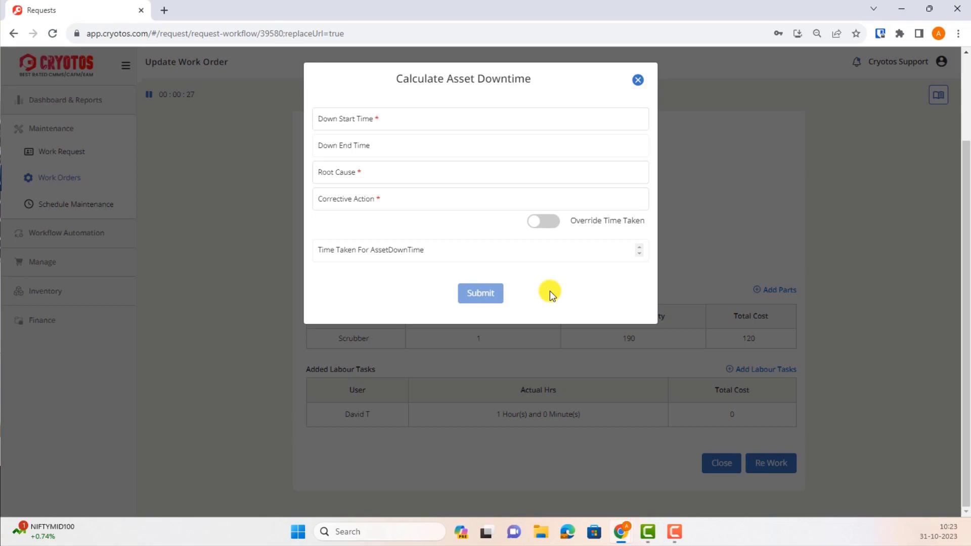
pyautogui.click(368, 121)
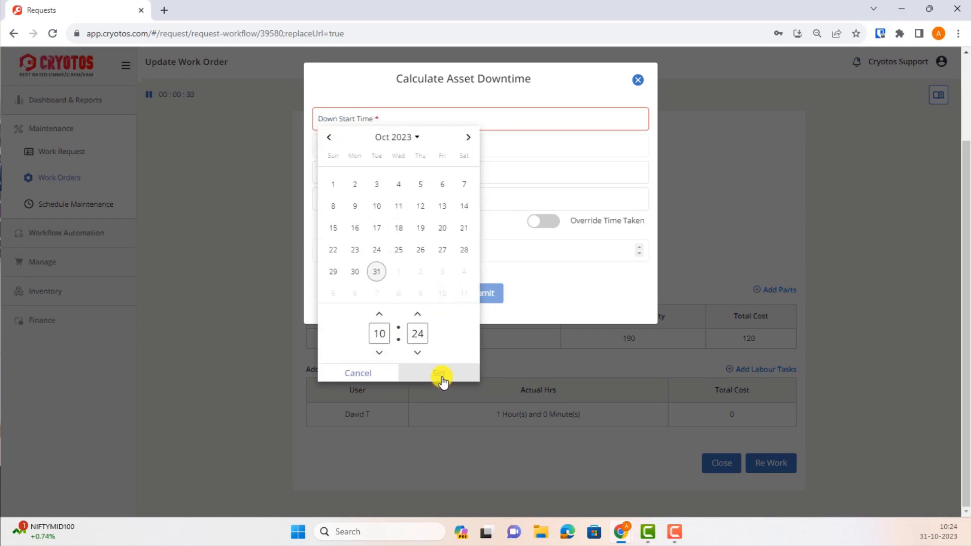
pyautogui.click(440, 374)
pyautogui.click(340, 147)
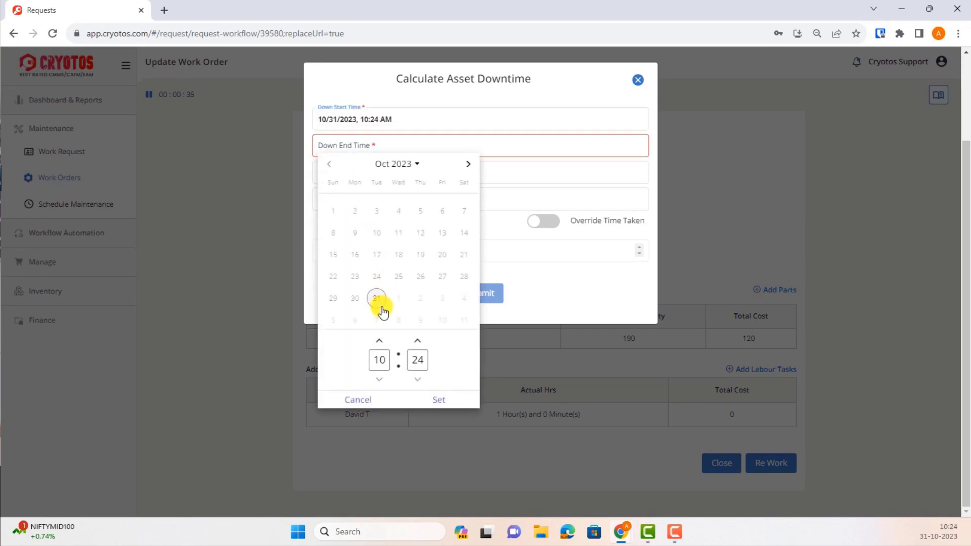
pyautogui.click(378, 341)
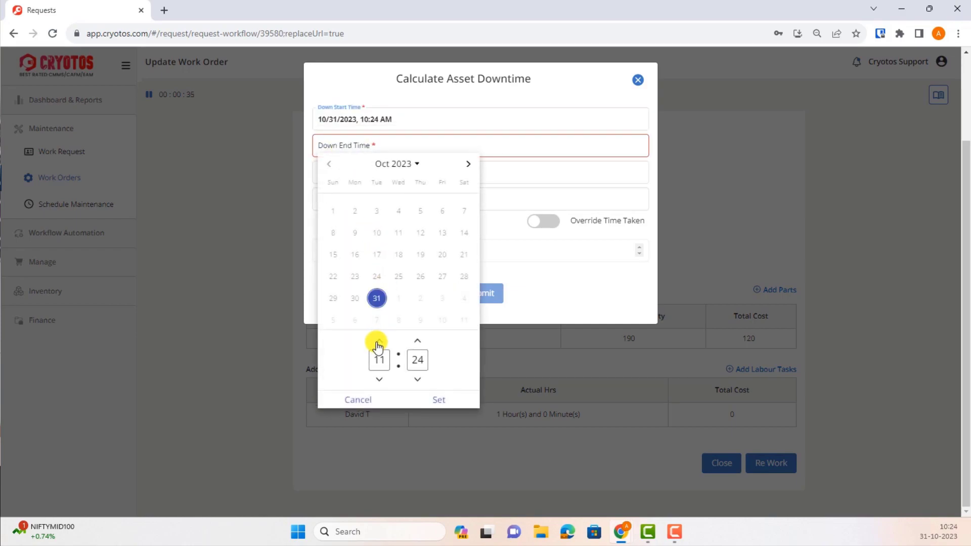
pyautogui.click(439, 399)
# Enter "Parts broken" as the root cause of the asset downtime
pyautogui.click(343, 174)
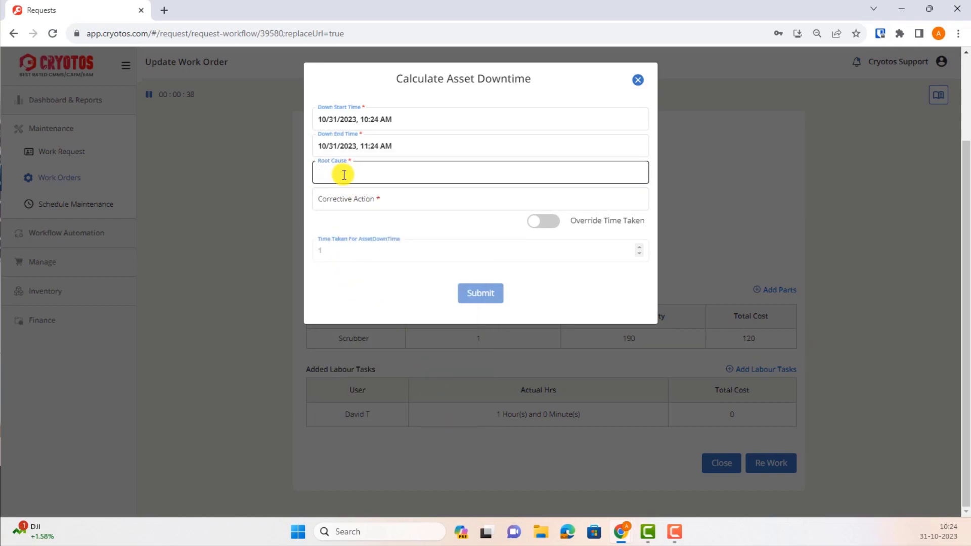
pyautogui.write('Prt')
pyautogui.write('s b')
pyautogui.write('reak')
pyautogui.press('BackSpace')
pyautogui.press('BackSpace')
pyautogui.press('BackSpace')
pyautogui.press('BackSpace')
pyautogui.press('BackSpace')
pyautogui.press('BackSpace')
pyautogui.write('arts broken')
# Enter the corrective action "Parts replaced", submit the asset downtime, and close the work order
pyautogui.click(353, 202)
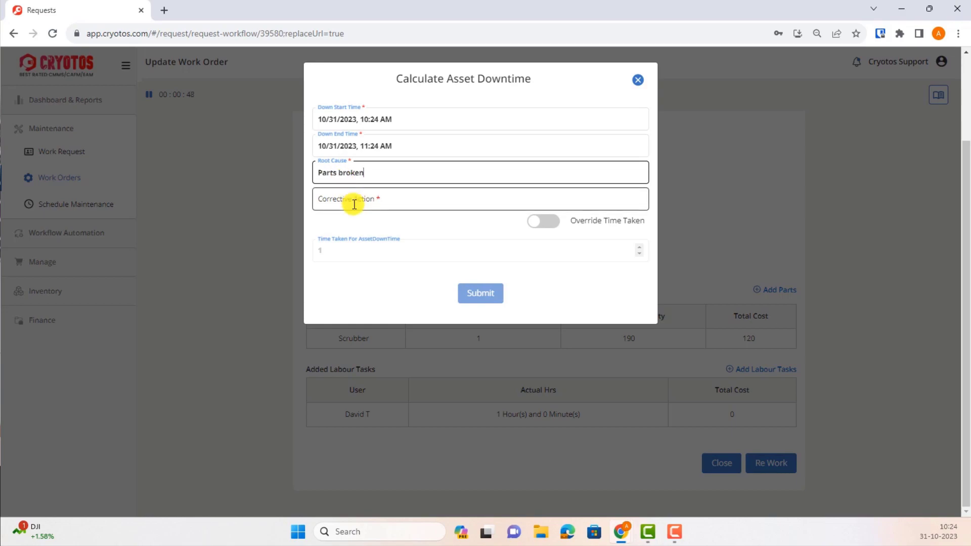
pyautogui.write('Parts')
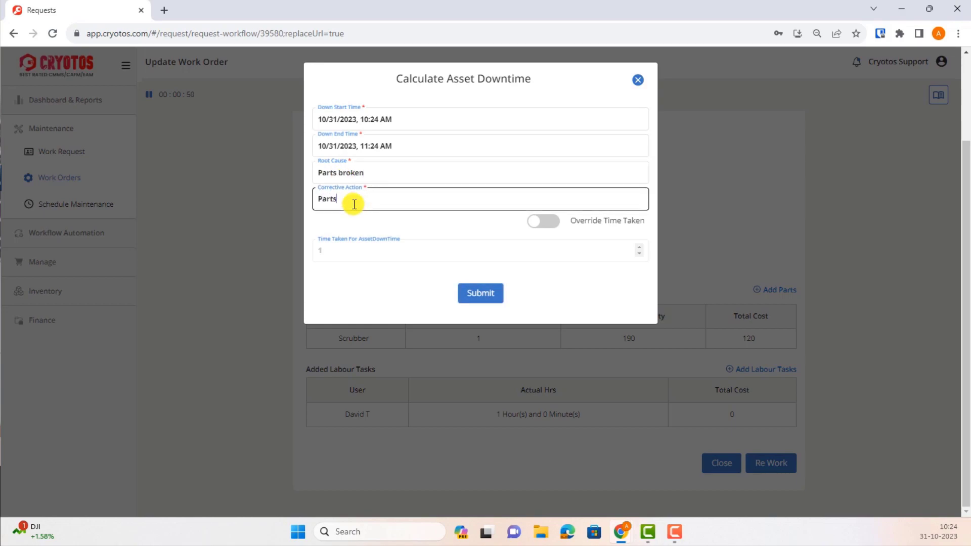
pyautogui.write(' replaced')
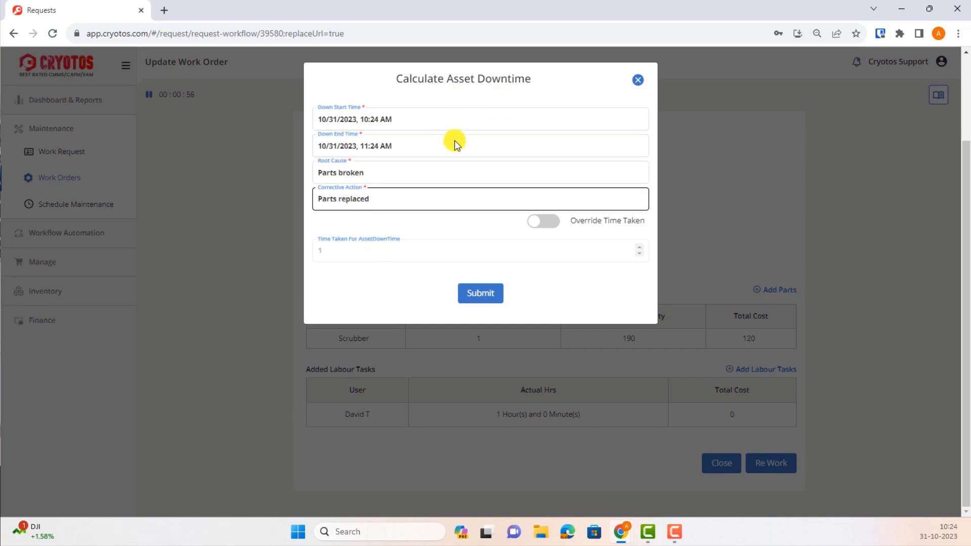
pyautogui.click(480, 294)
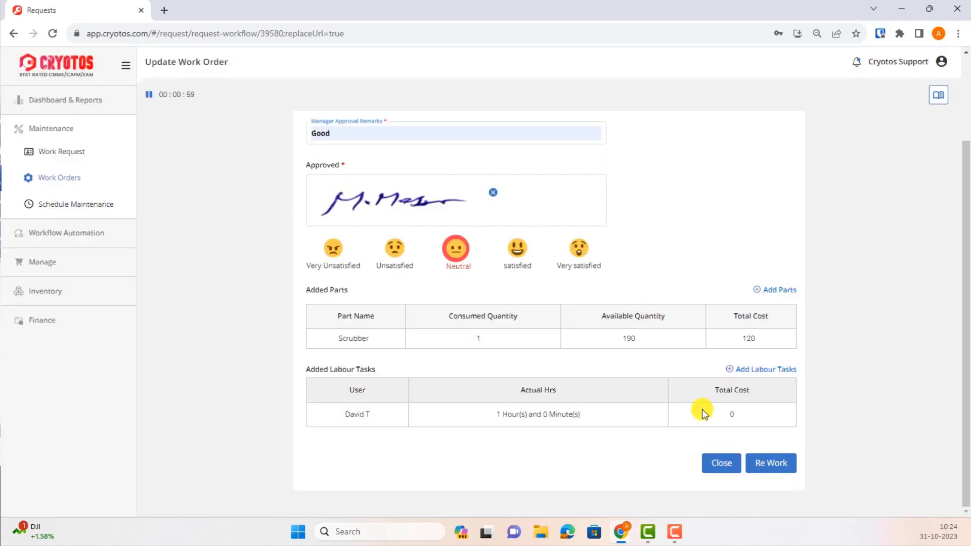
pyautogui.click(718, 462)
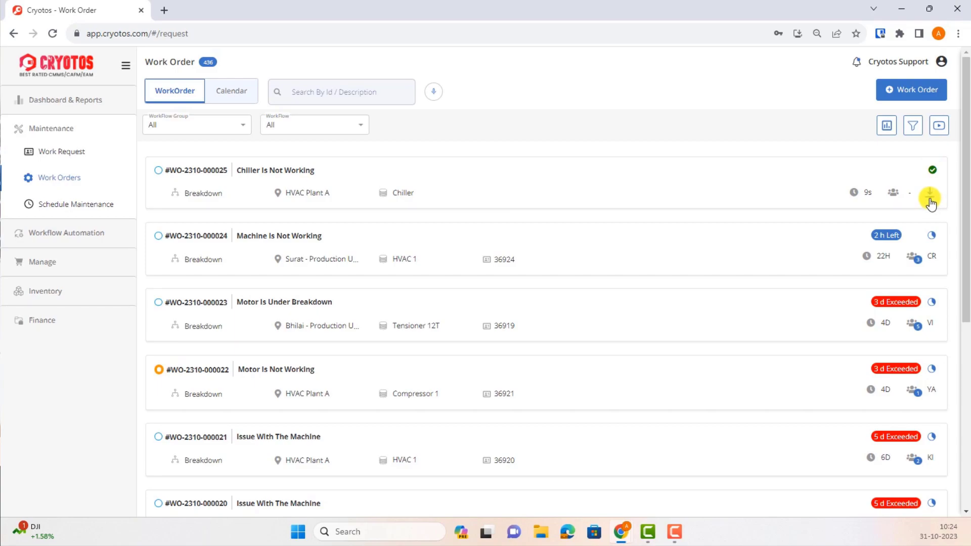
# View the details of the closed "Chiller Is Not Working" work order and return to the work order list
pyautogui.click(565, 183)
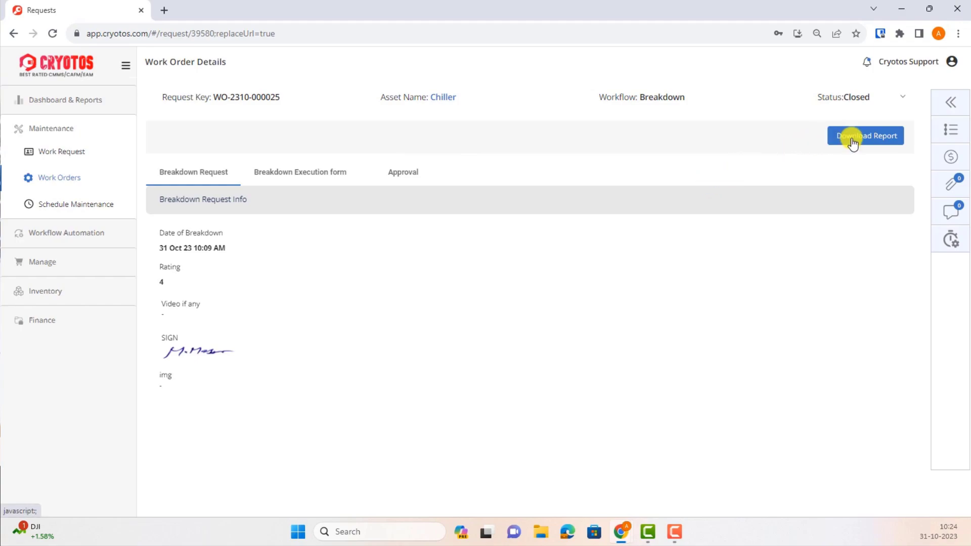
pyautogui.click(95, 182)
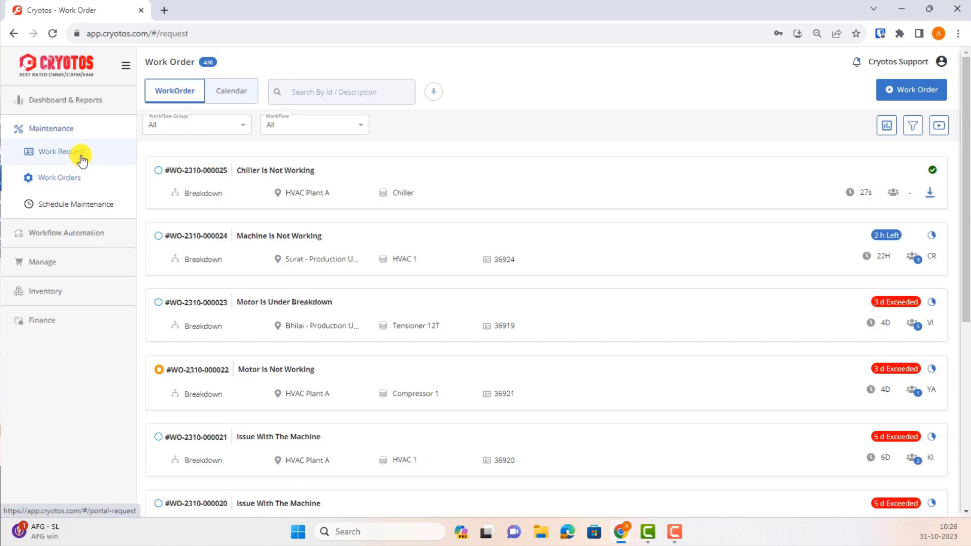
# Look through the work order calendar in month, week, day and list views, and check its available filters
pyautogui.click(229, 96)
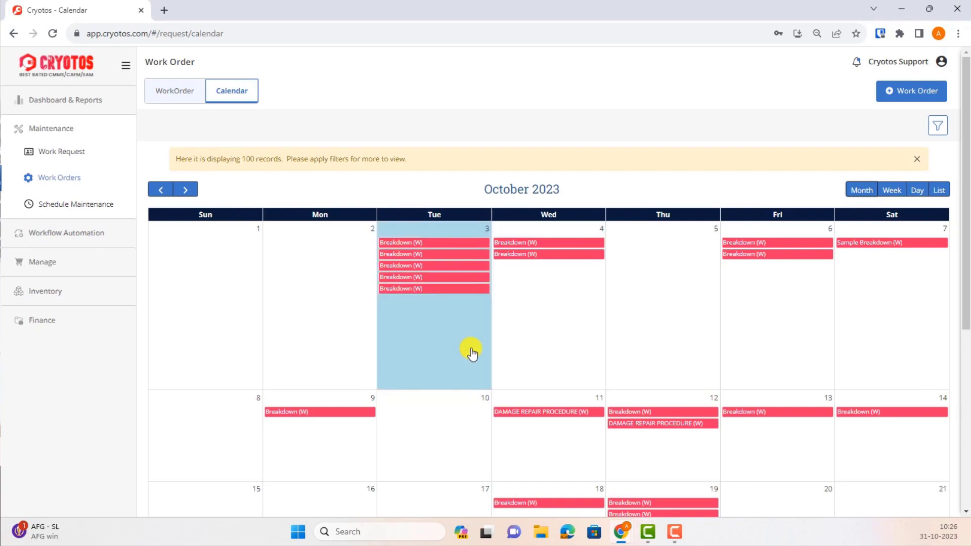
pyautogui.scroll(-6, 565, 286)
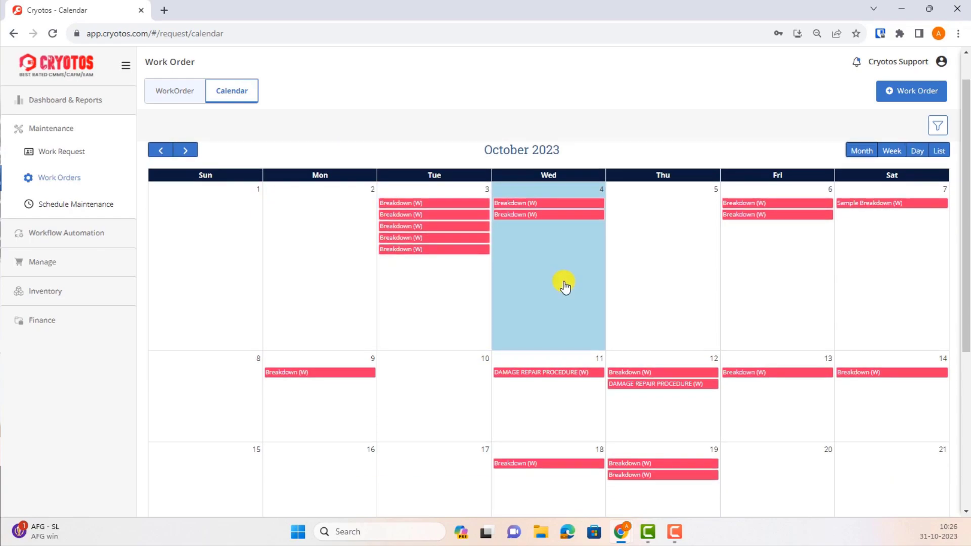
pyautogui.scroll(5, 565, 287)
pyautogui.scroll(1, 565, 287)
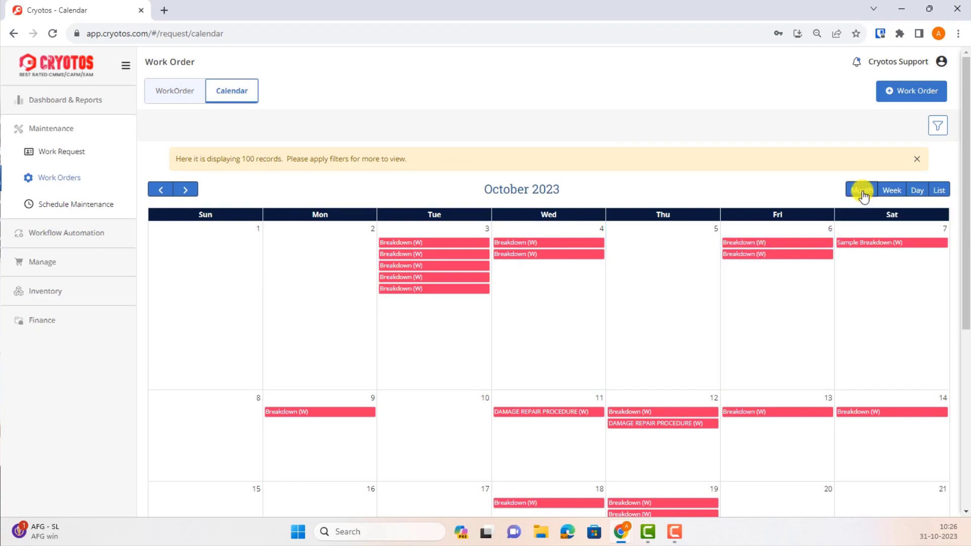
pyautogui.click(894, 192)
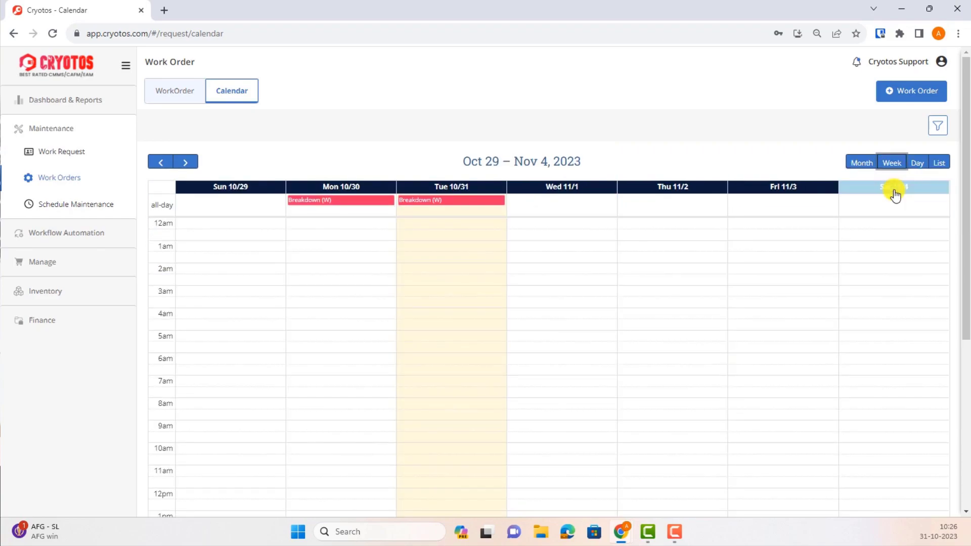
pyautogui.click(917, 169)
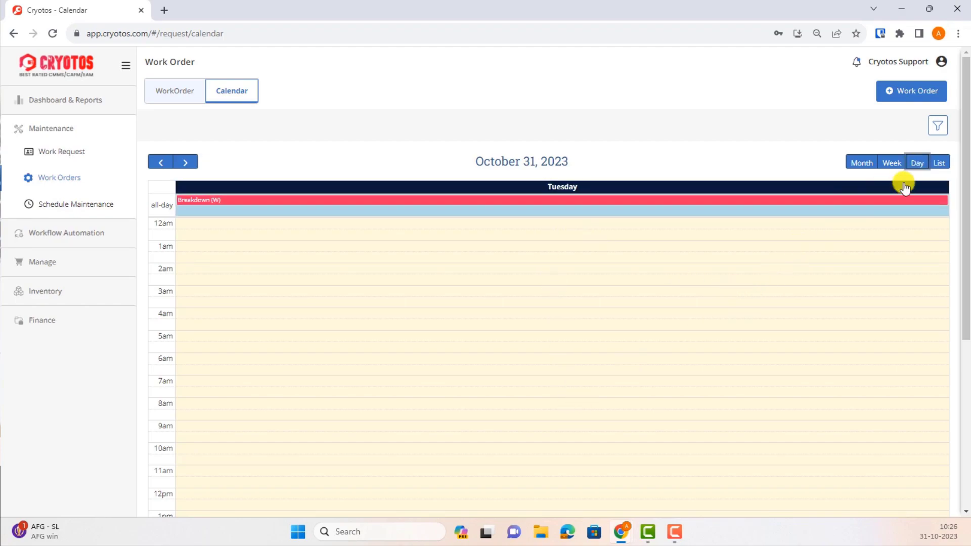
pyautogui.click(939, 163)
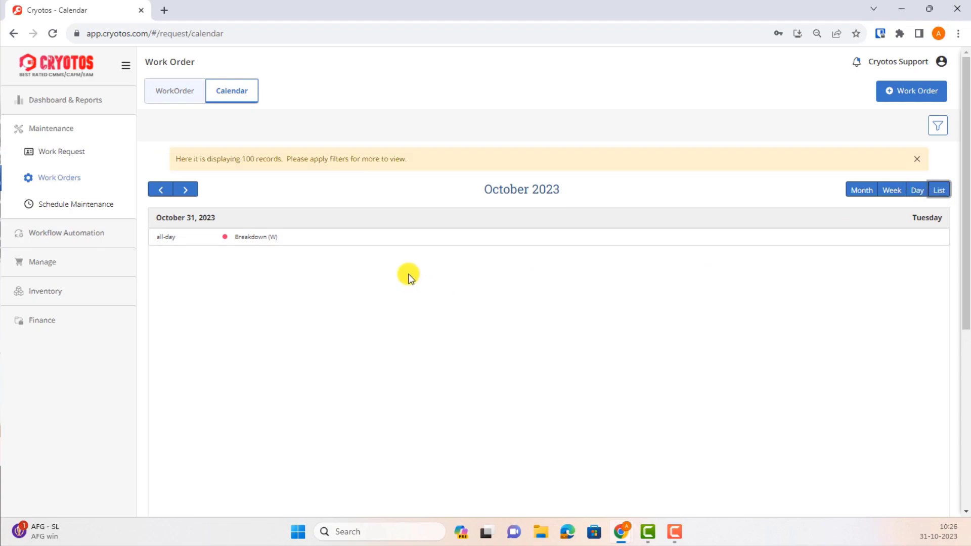
pyautogui.click(938, 125)
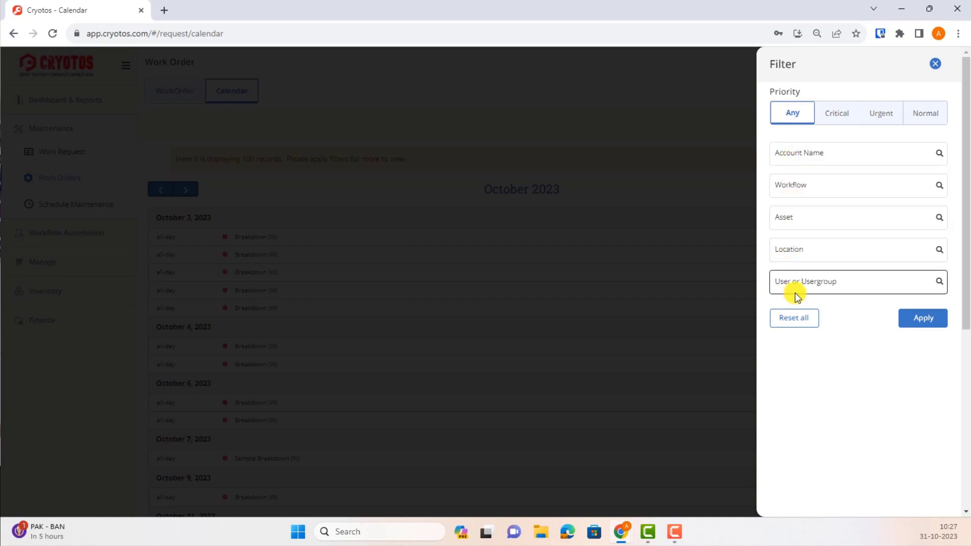
pyautogui.click(934, 63)
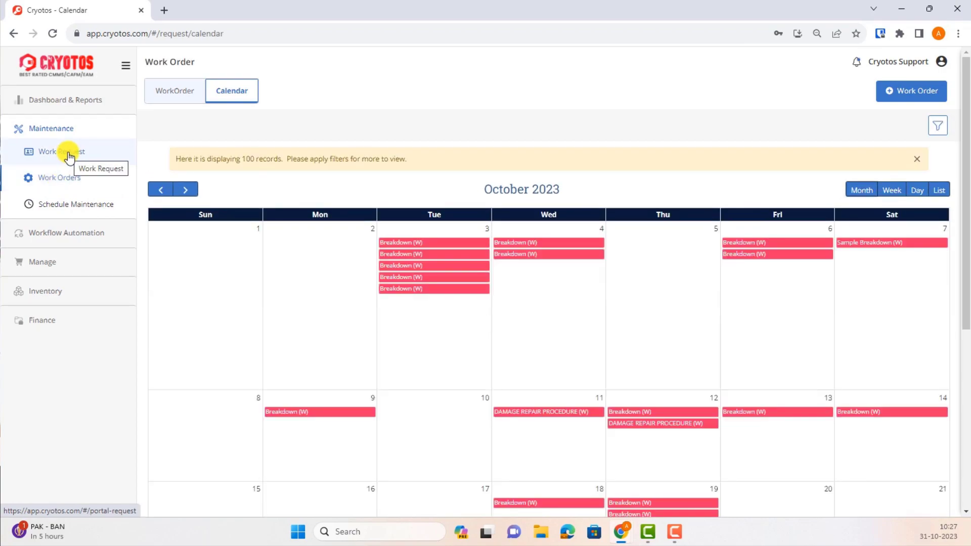
# Open the "Broken Window" work request and start converting it to a work order with the Breakdown workflow
pyautogui.click(69, 156)
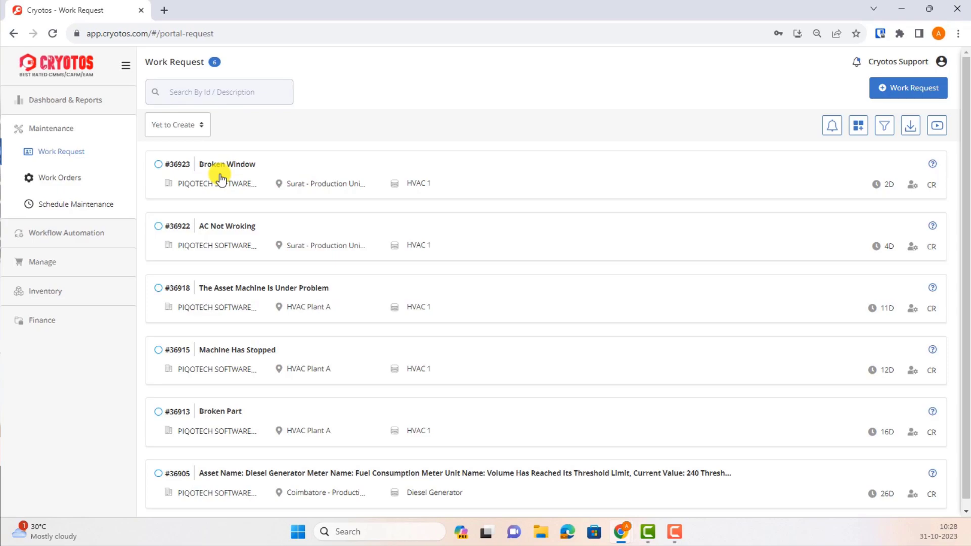
pyautogui.click(208, 180)
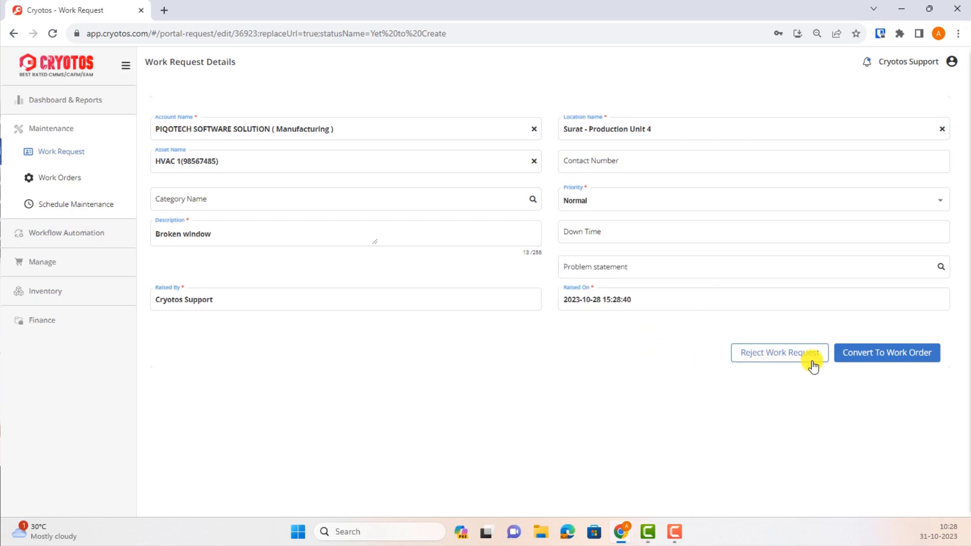
pyautogui.click(903, 357)
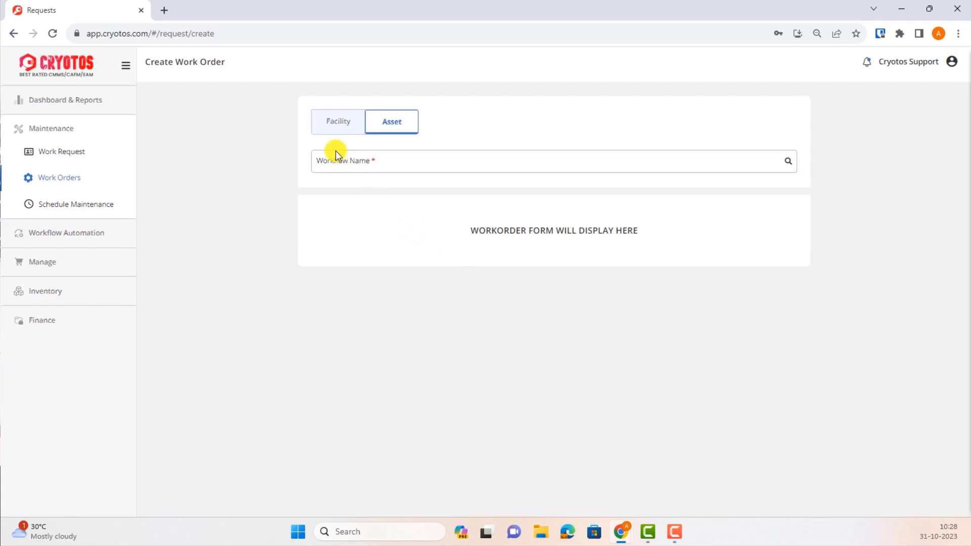
pyautogui.click(337, 162)
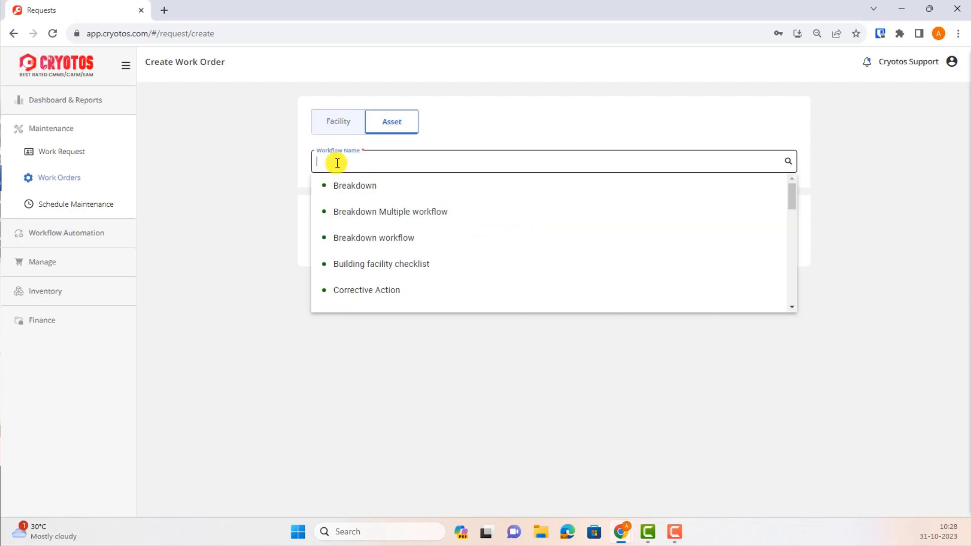
pyautogui.click(357, 188)
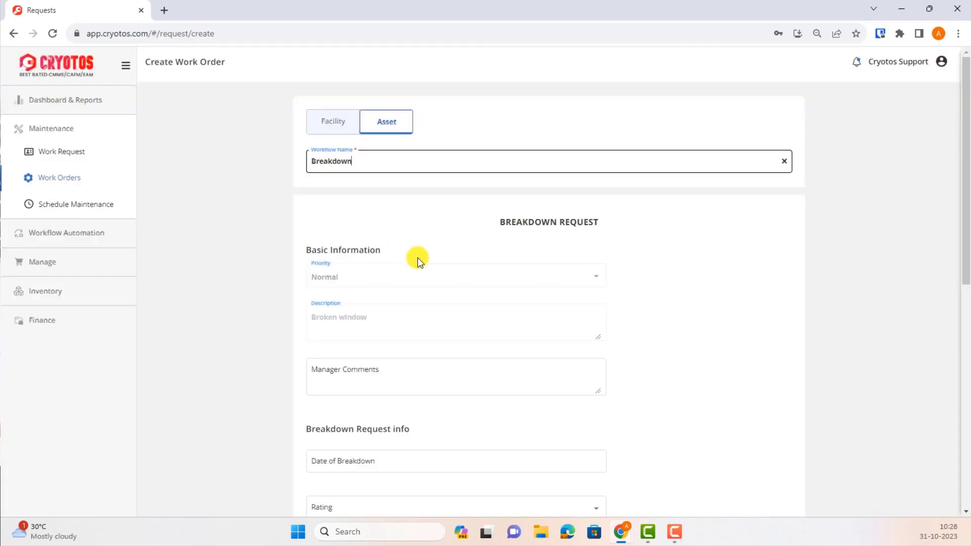
# Review the Breakdown Request form's basic information, request fields, signature and submission option
pyautogui.scroll(-7, 417, 257)
pyautogui.scroll(5, 390, 229)
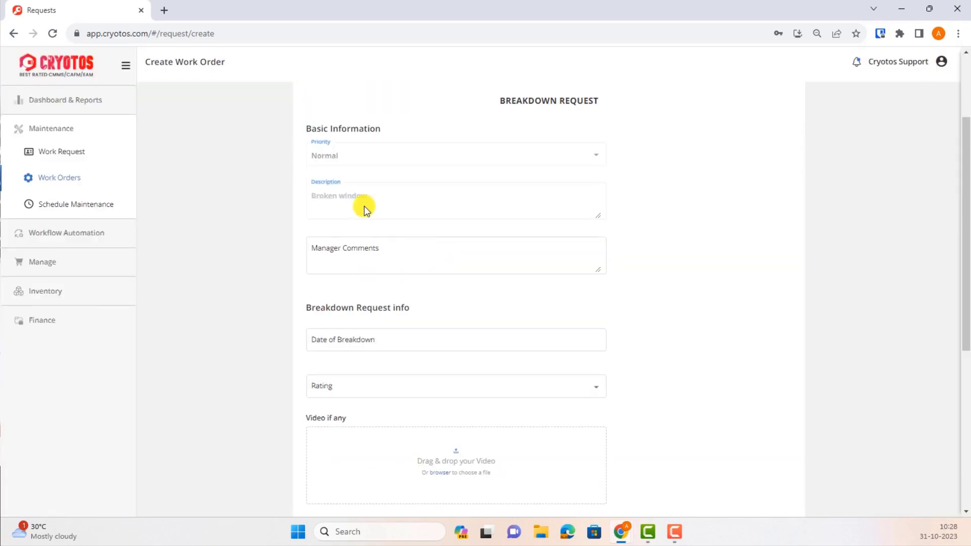
pyautogui.scroll(-6, 377, 274)
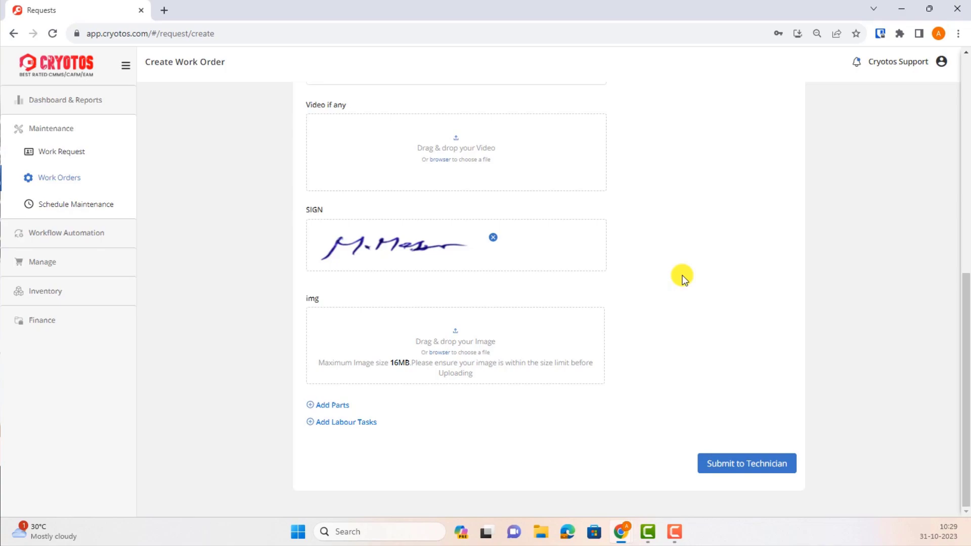
pyautogui.scroll(12, 681, 278)
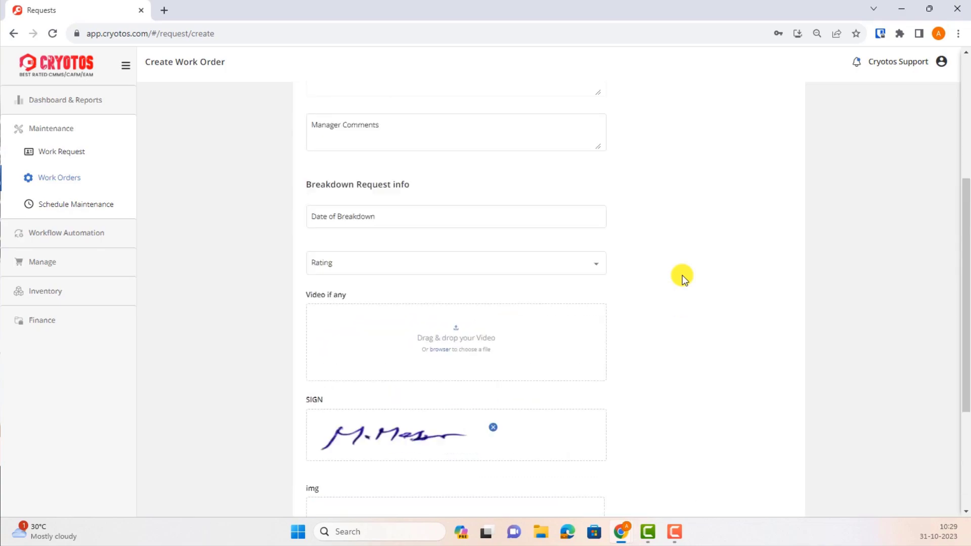
# Reopen the "Broken Window" work request, try its Breakdown work order conversion again, and leave the form without submitting it
pyautogui.click(95, 154)
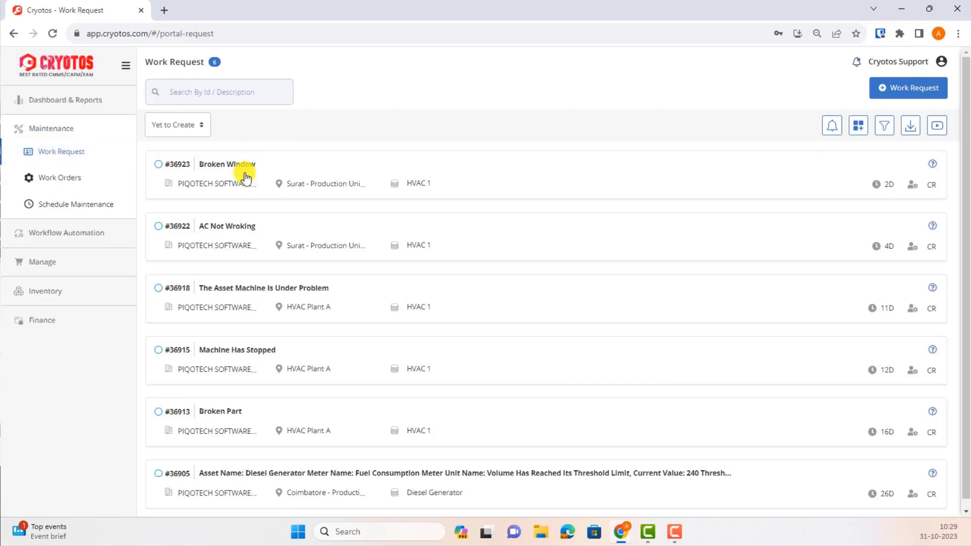
pyautogui.click(247, 178)
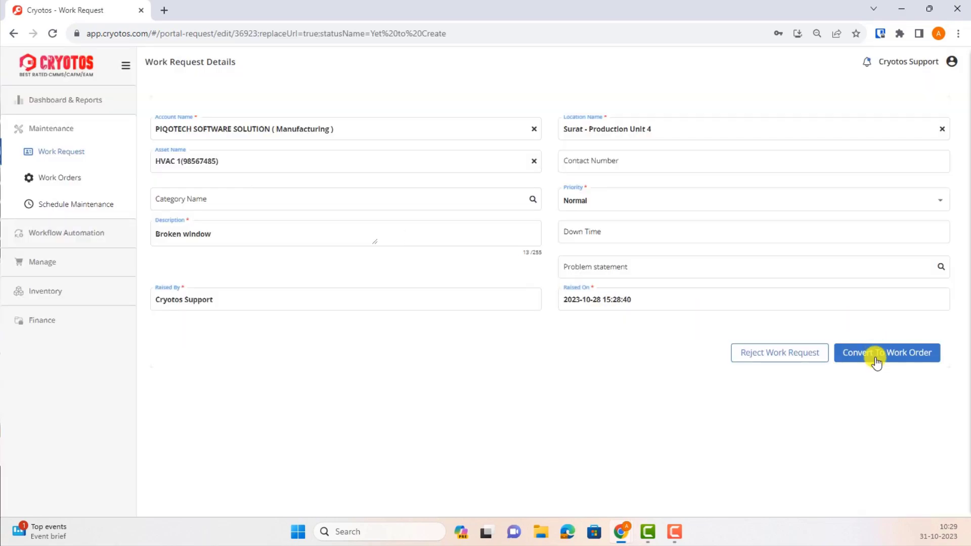
pyautogui.click(876, 360)
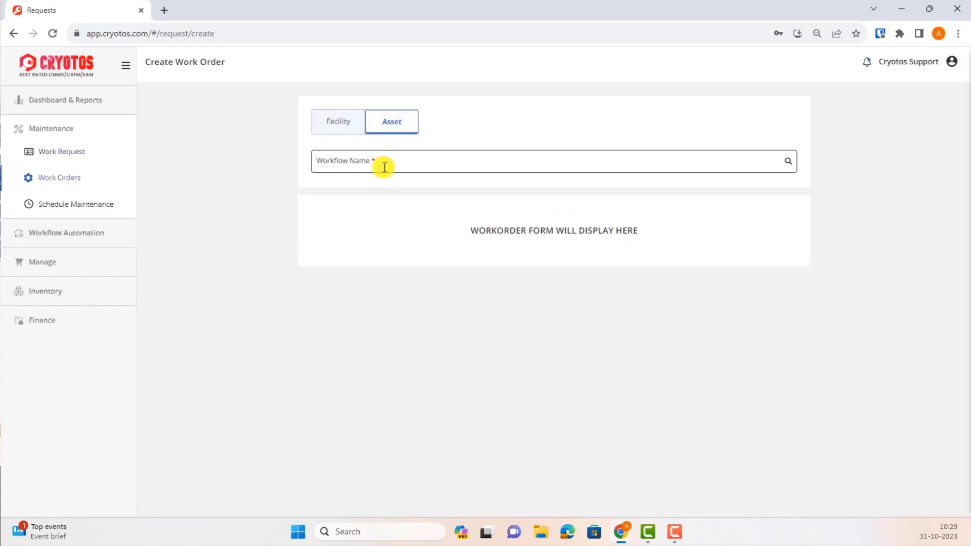
pyautogui.click(384, 164)
pyautogui.click(374, 187)
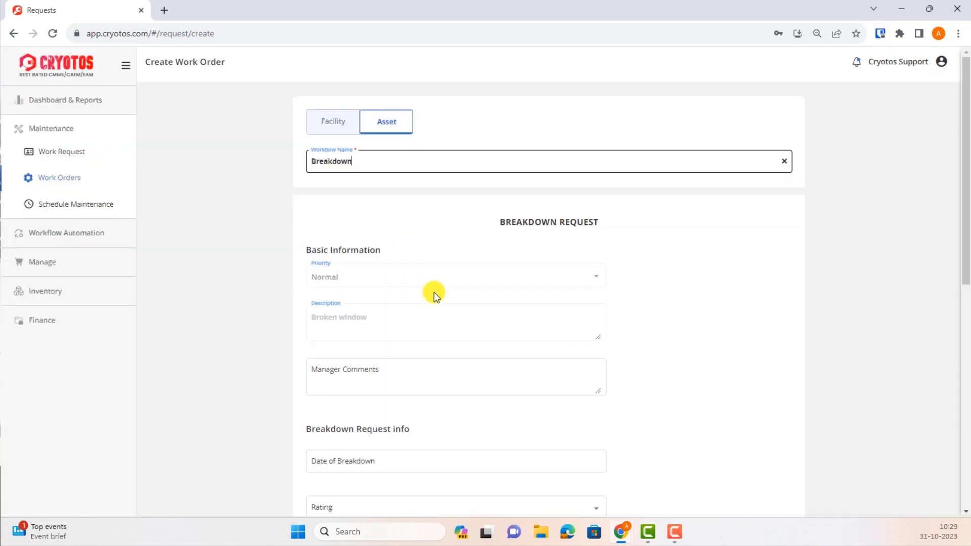
pyautogui.scroll(-3, 435, 295)
pyautogui.scroll(-5, 438, 302)
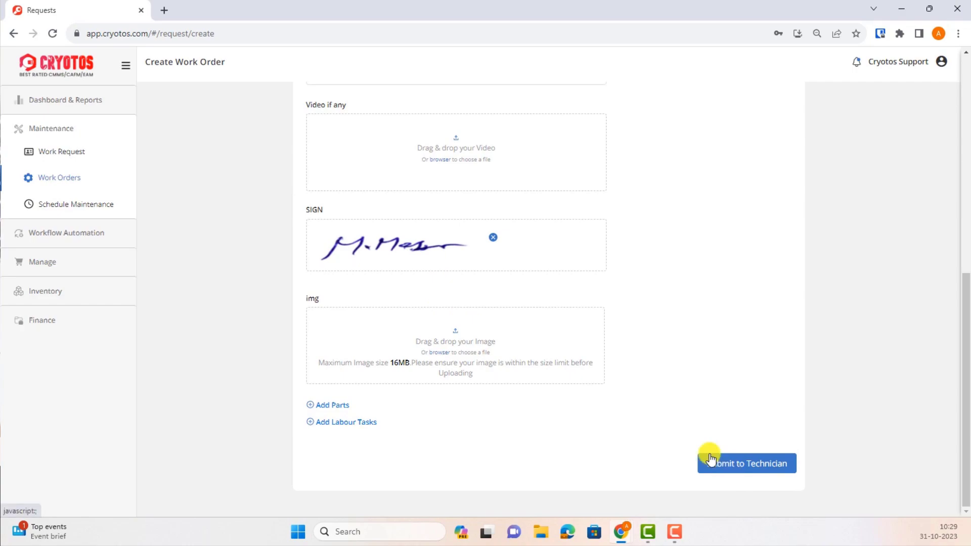
pyautogui.click(63, 152)
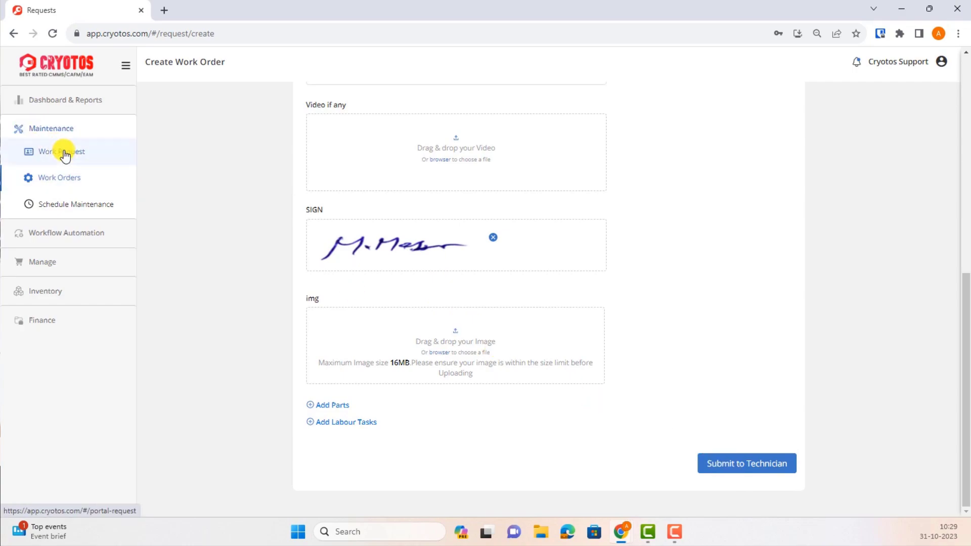